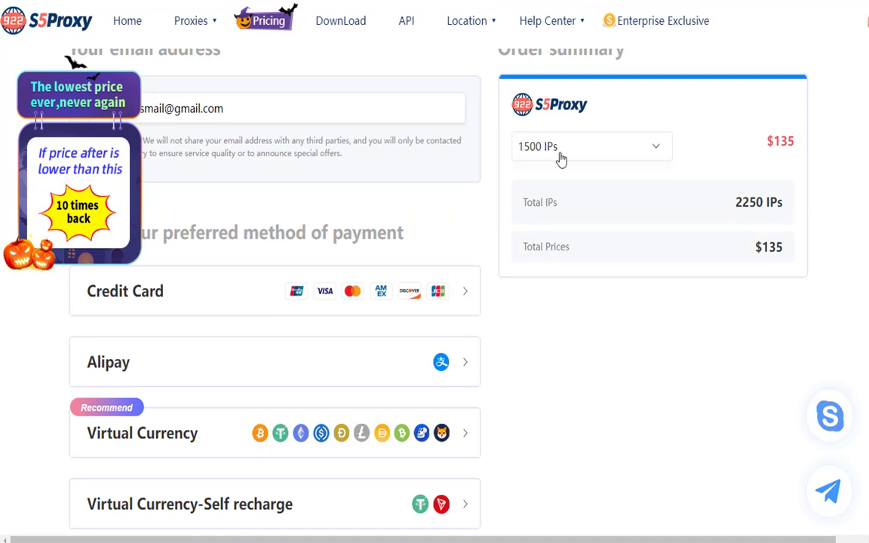
- Select the 200 IPs plan in the order summary, and change the choice to 10000 IPs
left_click(595, 181)
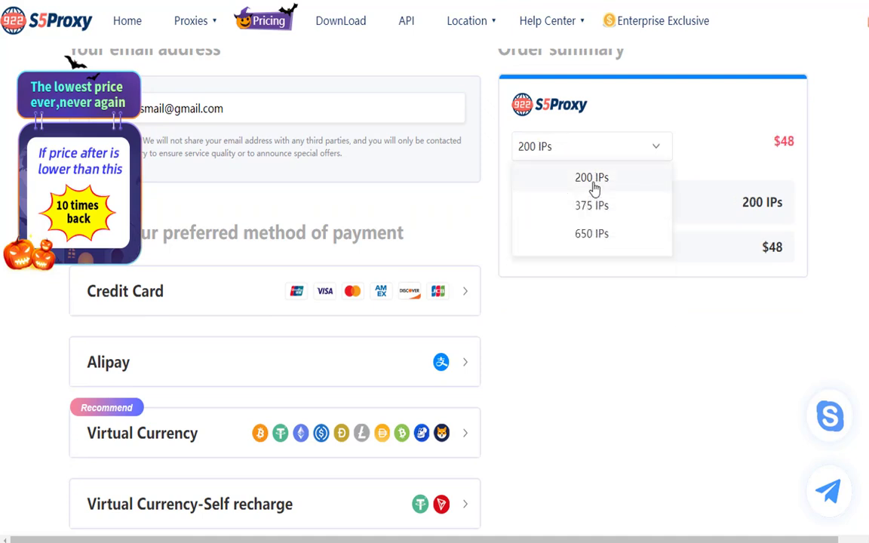
left_click(553, 151)
left_click(586, 313)
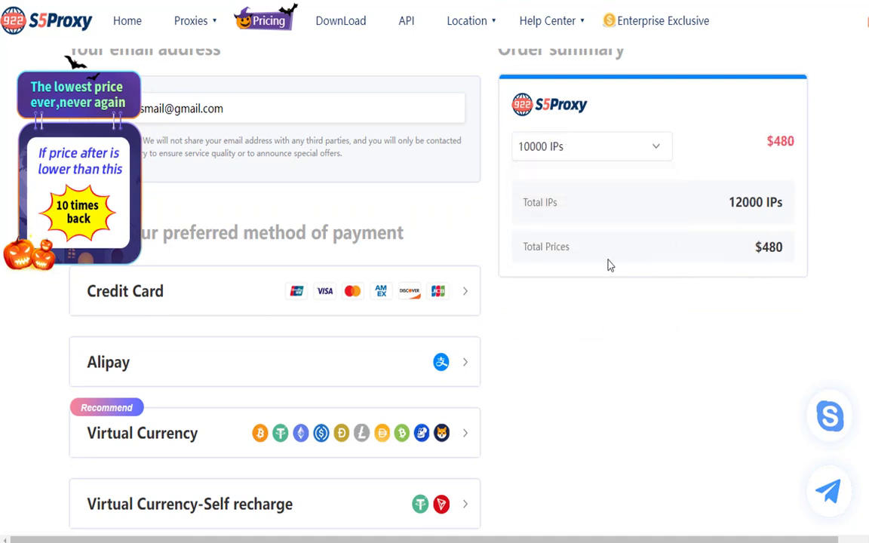
- Expand the Virtual Currency-Self recharge payment method and copy its virtual currency payment address
scroll(294, 374, "down", 3)
scroll(305, 396, "up", 2)
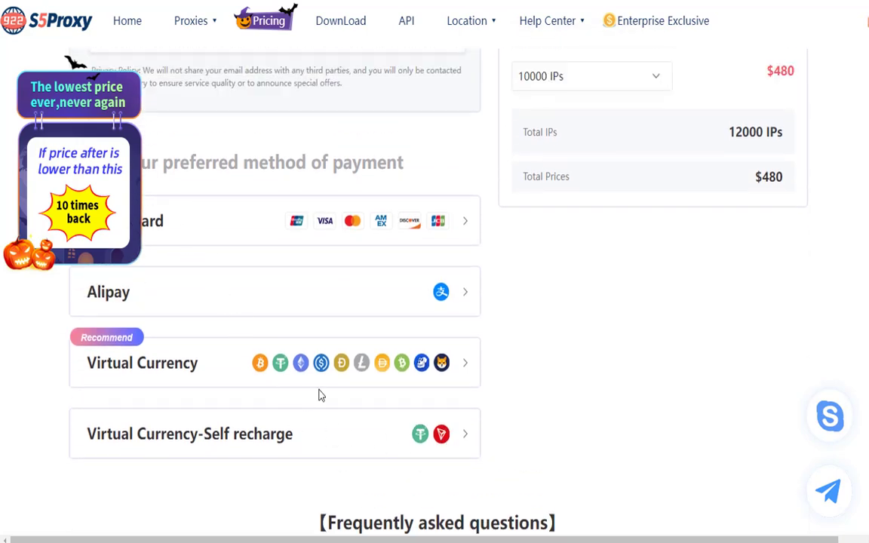
left_click(418, 448)
scroll(390, 422, "down", 4)
scroll(414, 265, "down", 1)
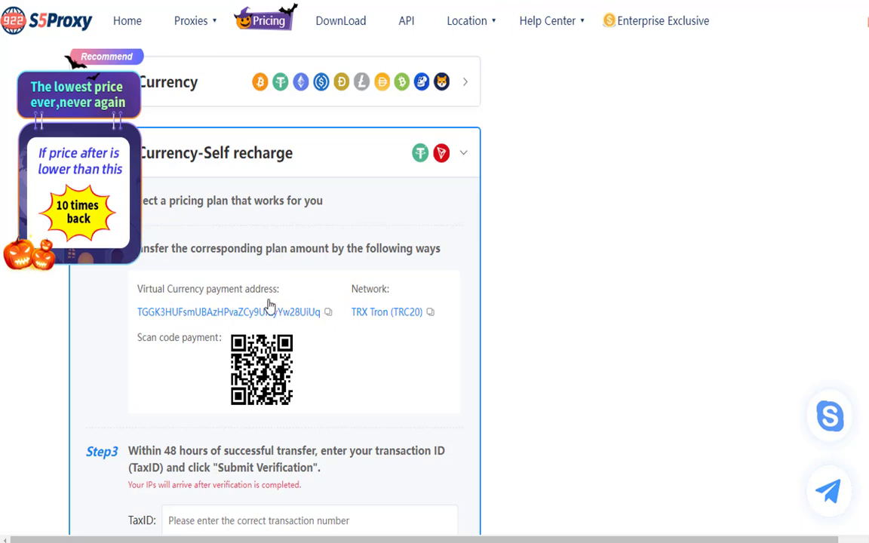
left_click(330, 312)
- Examine the transfer verification instructions in Step3 and activate the empty TaxID field
scroll(335, 365, "down", 2)
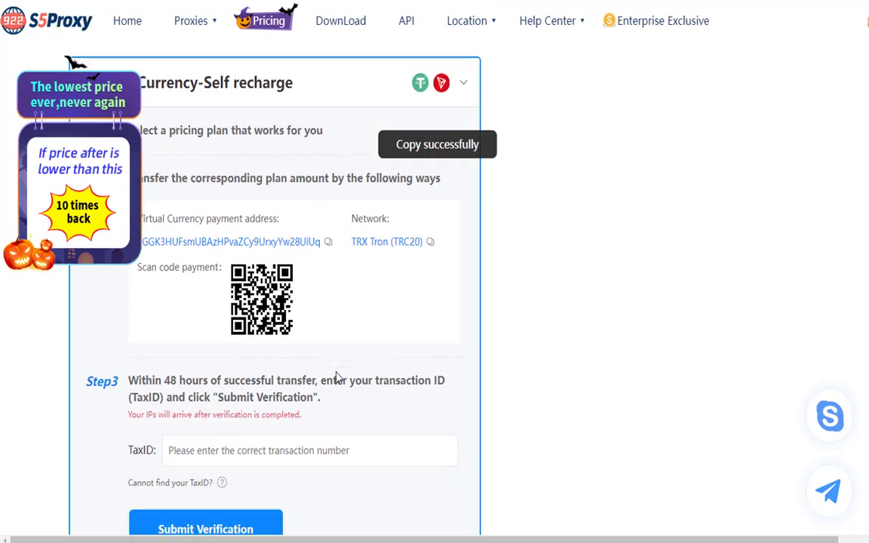
double_click(138, 382)
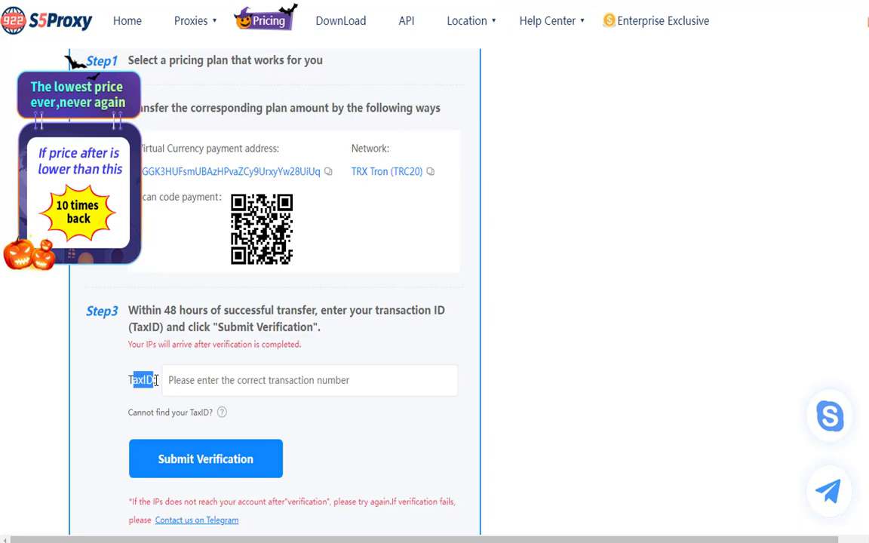
left_click(172, 389)
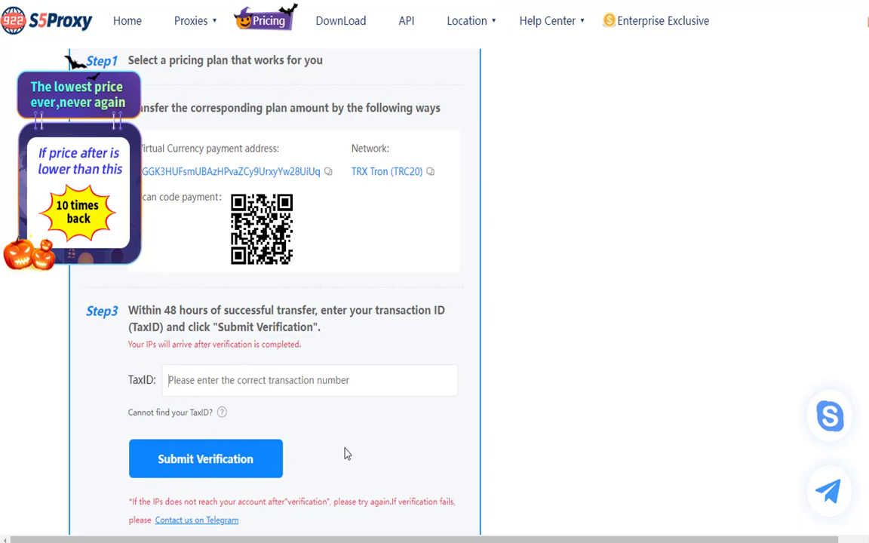
- Download the 922S5Proxy installer, and return to the website's home page without its promotional offer popup
scroll(549, 366, "up", 15)
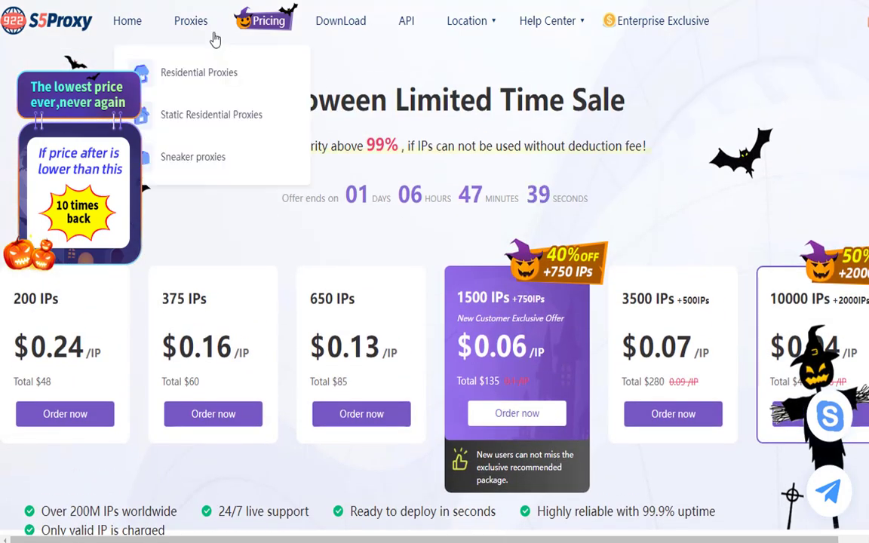
left_click(346, 34)
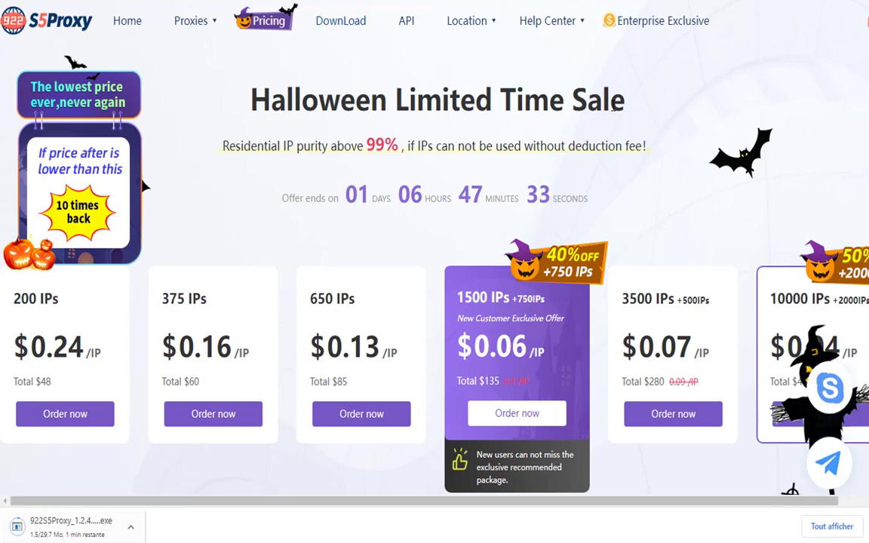
left_click(125, 25)
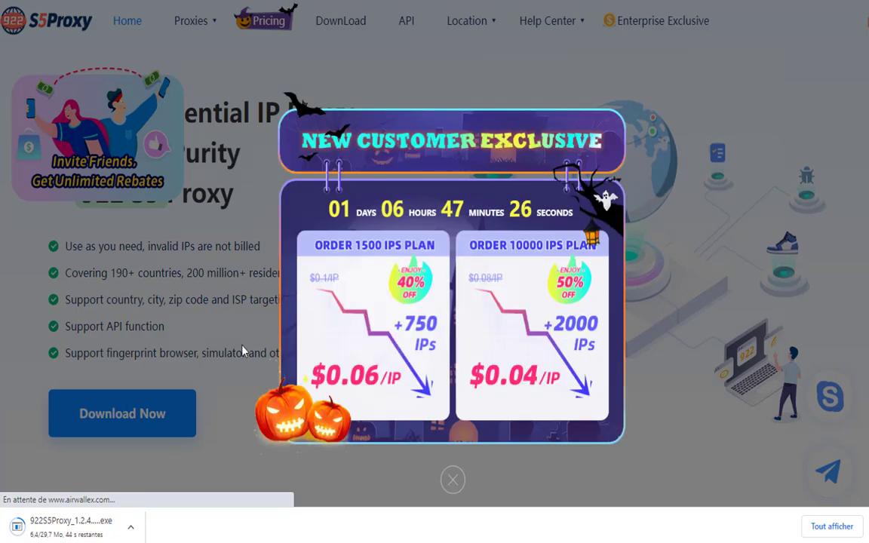
left_click(452, 480)
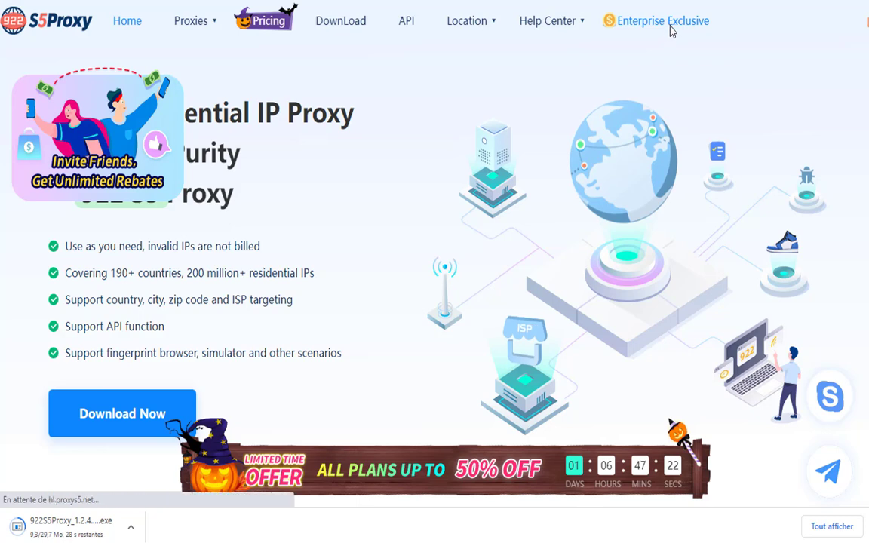
- Examine the Enterprise Exclusive page's purchasing options and its FAQ on obtaining IPs with a cdkey
left_click(671, 28)
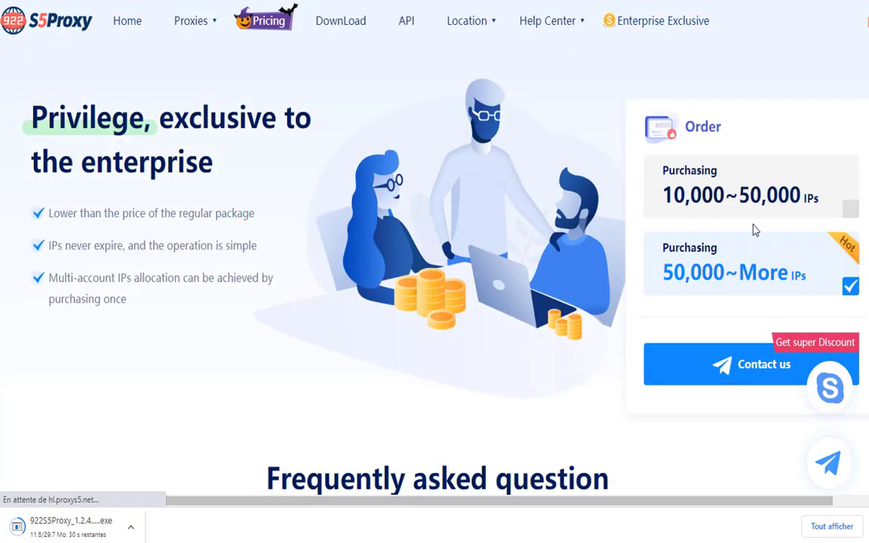
scroll(753, 229, "down", 2)
scroll(754, 251, "up", 2)
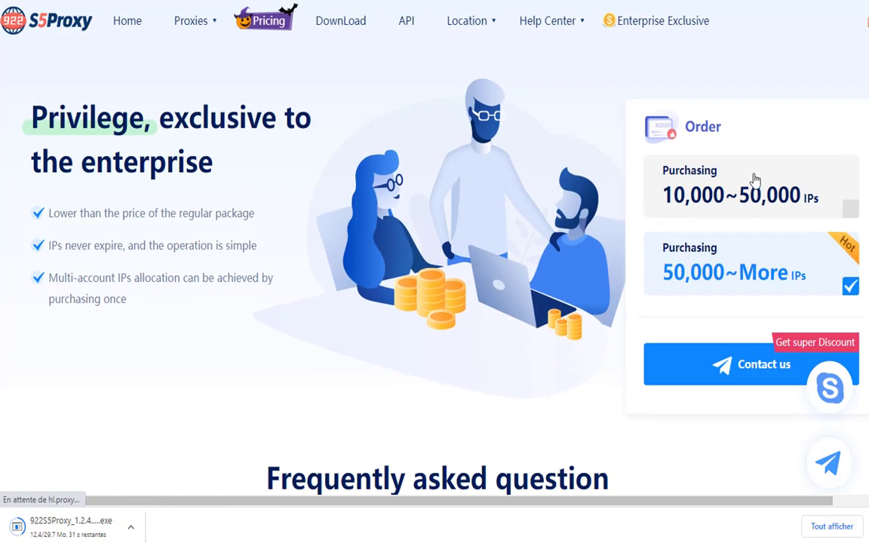
scroll(387, 184, "down", 7)
scroll(388, 181, "down", 10)
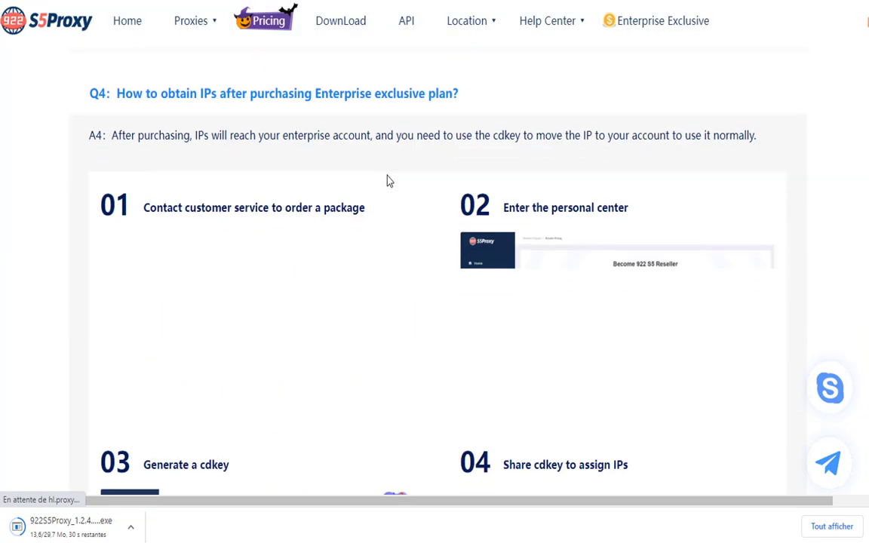
scroll(388, 182, "up", 1)
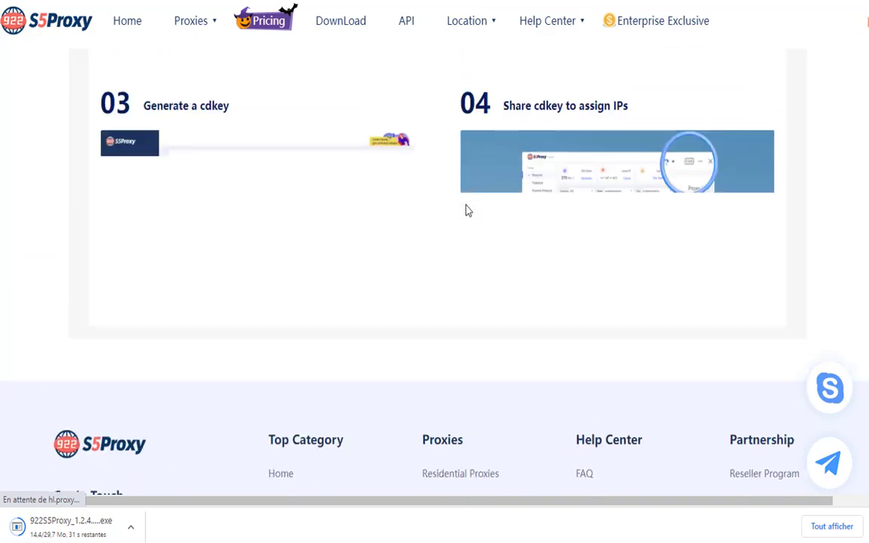
scroll(427, 193, "down", 1)
scroll(427, 193, "up", 10)
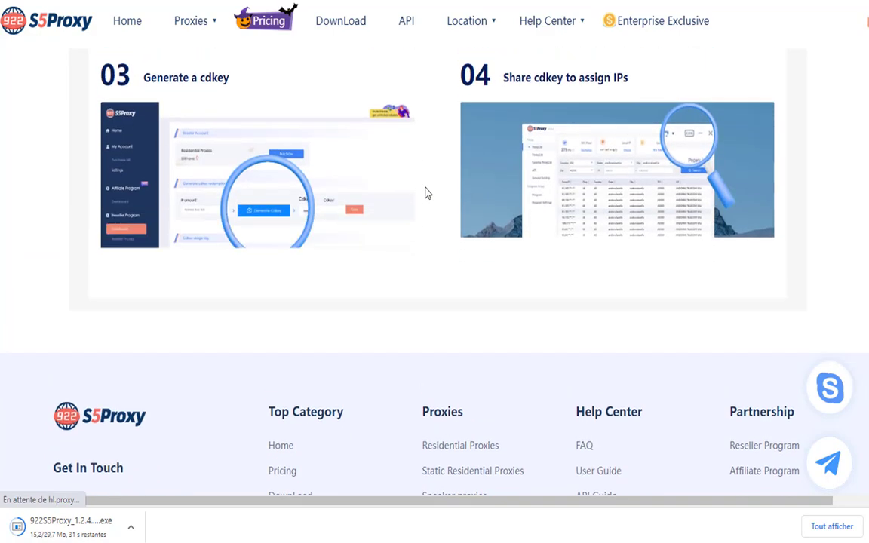
scroll(427, 193, "up", 5)
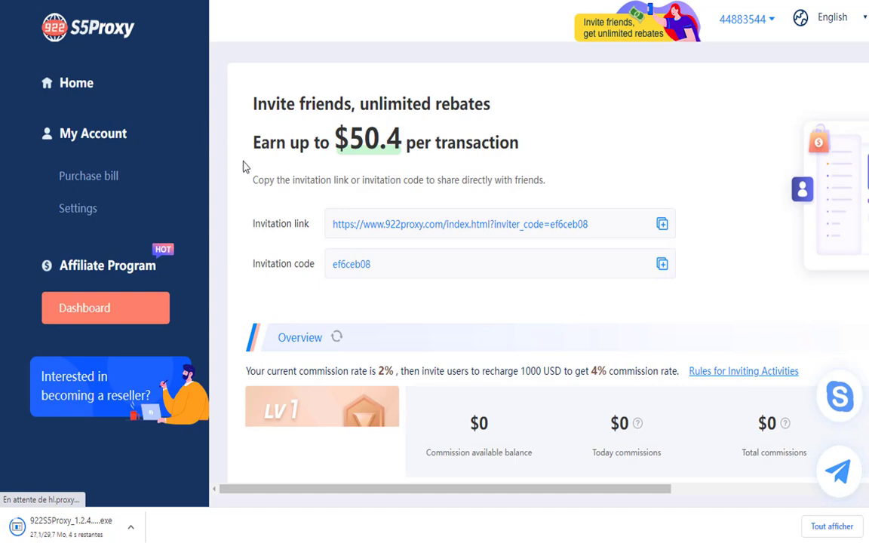
- Examine the affiliate invitation and commission overview, and the account home page's IPs balance, commission balance and cdkey redemption
scroll(452, 318, "down", 1)
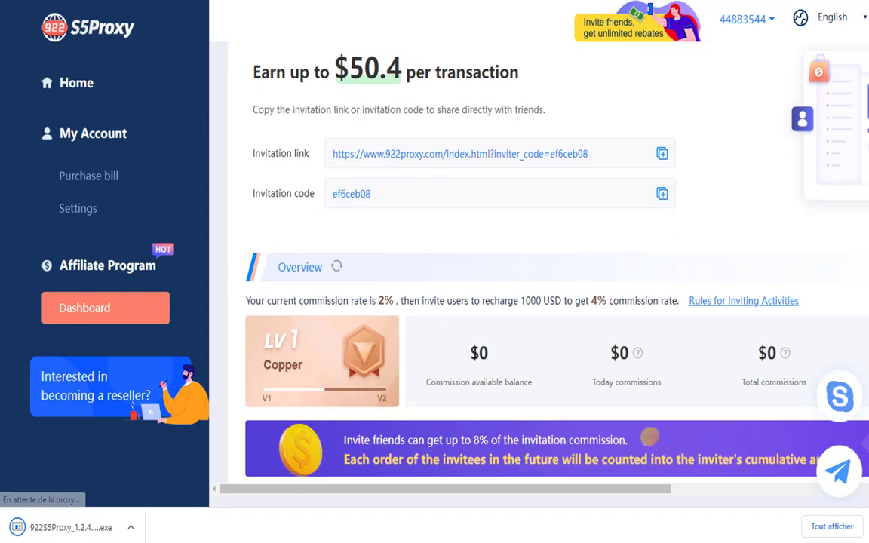
scroll(649, 278, "up", 1)
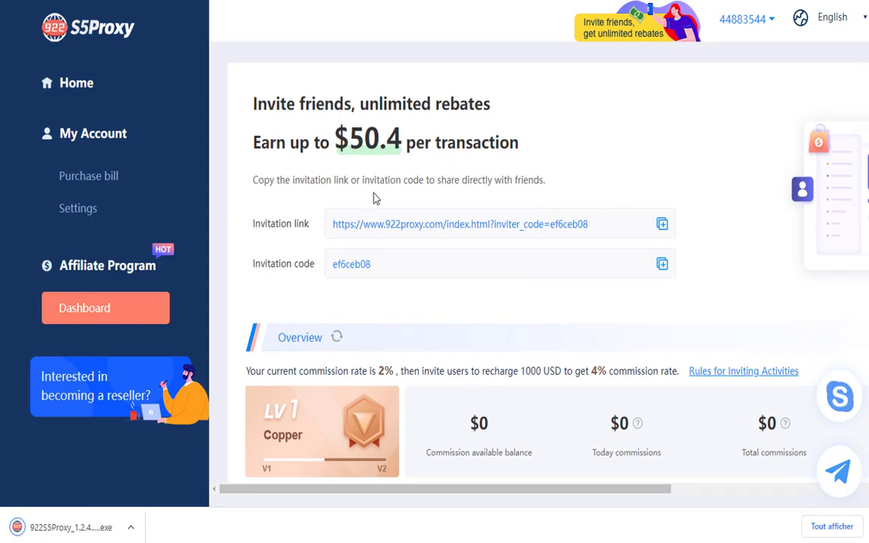
left_click(76, 85)
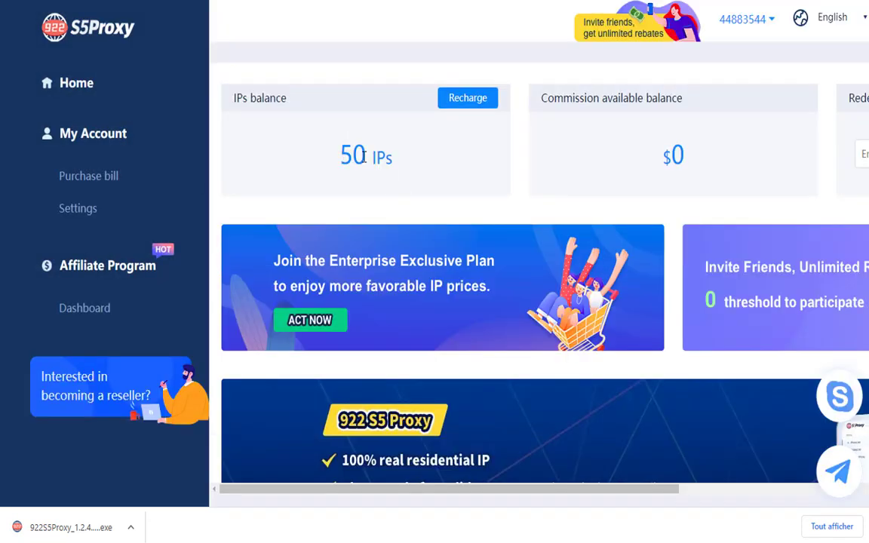
triple_click(364, 156)
left_click_drag(553, 490, 759, 495)
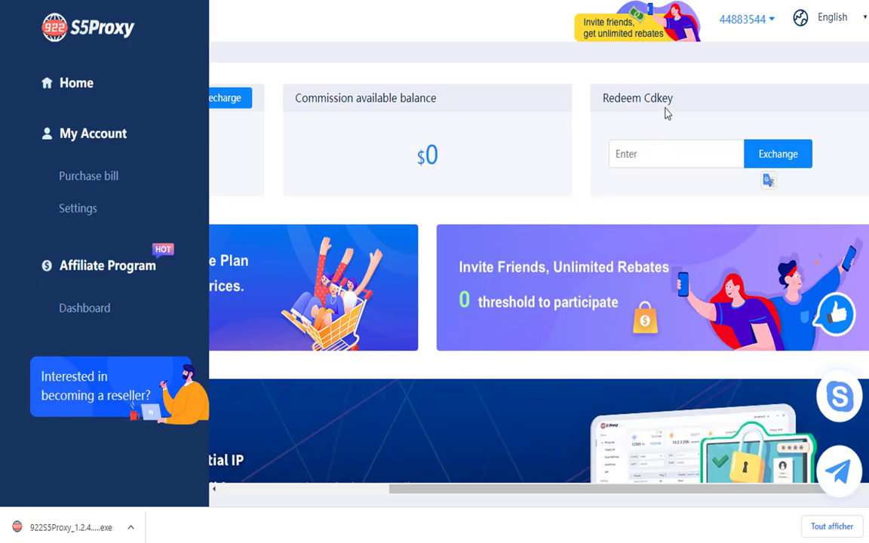
left_click_drag(480, 501, 302, 496)
left_click(269, 154)
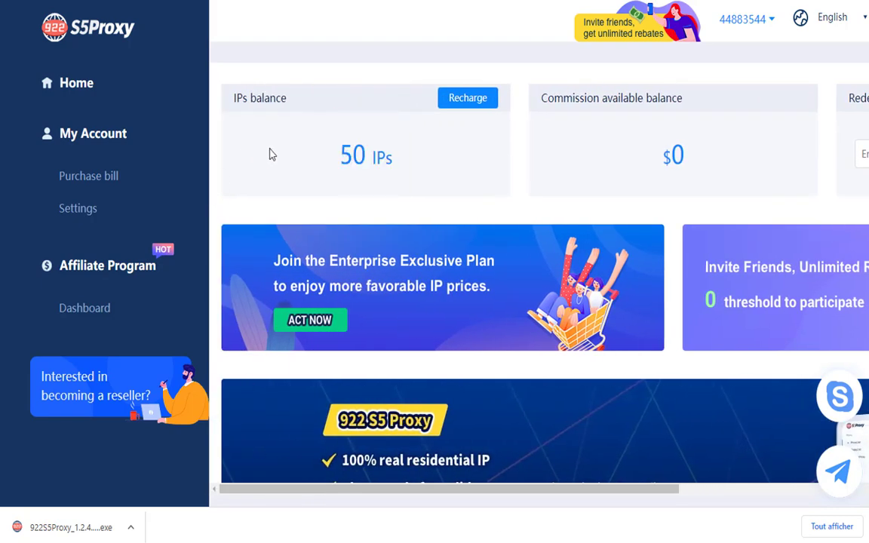
left_click_drag(332, 156, 421, 165)
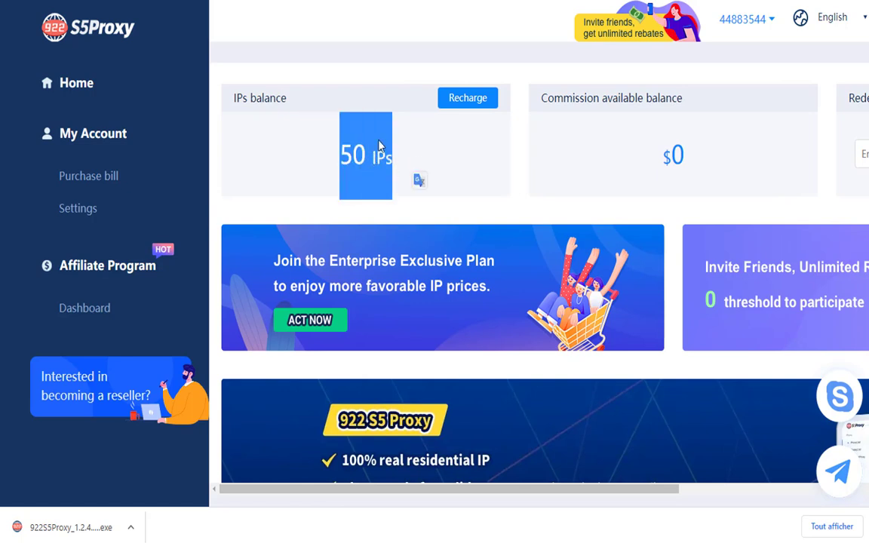
- Install the downloaded 922 S5 Proxy in the default folder with the desktop shortcut and auto-start, and launch it
left_click(104, 532)
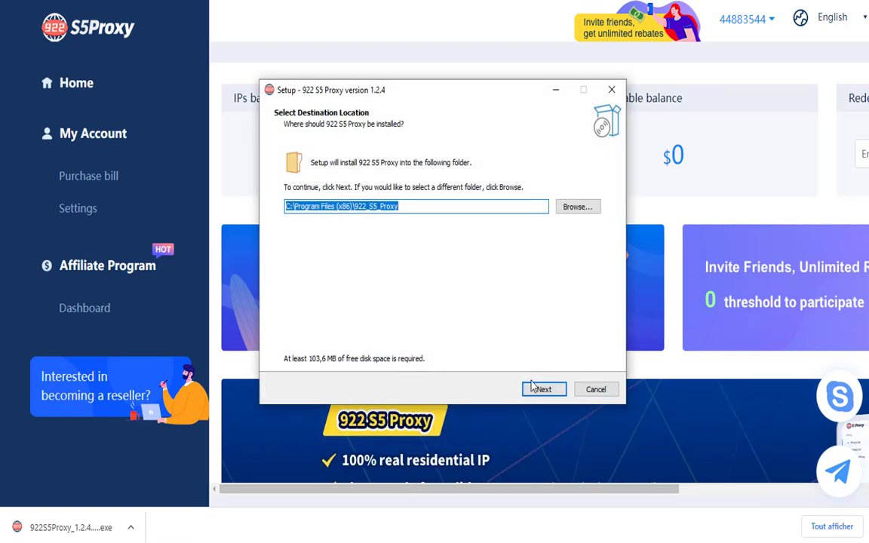
left_click(540, 389)
left_click(540, 392)
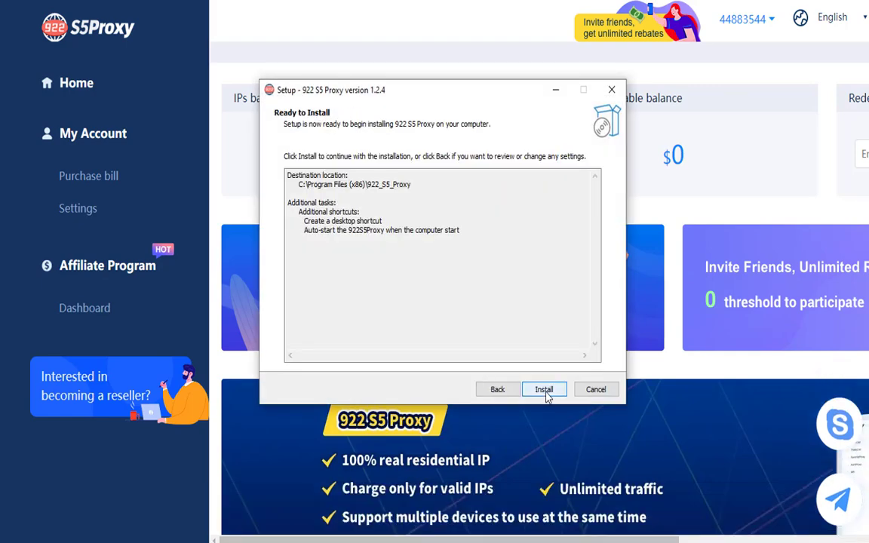
left_click(545, 396)
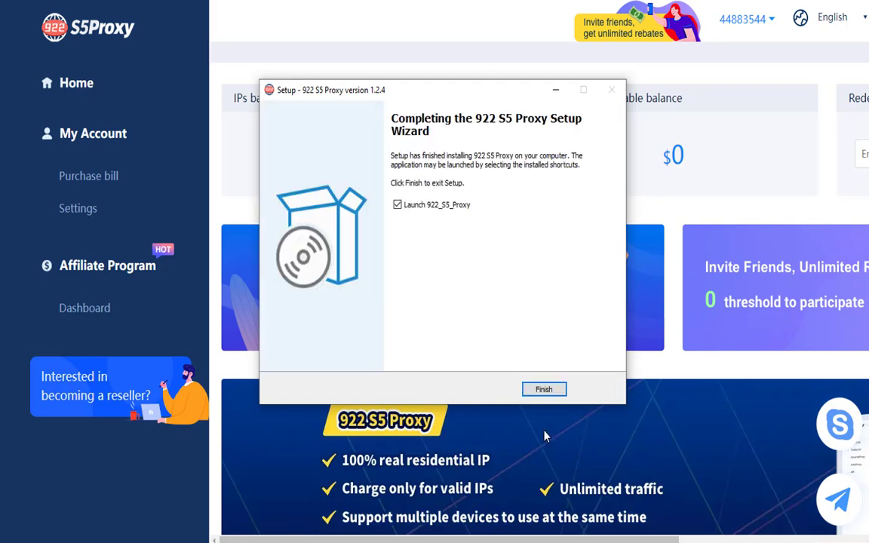
left_click(547, 389)
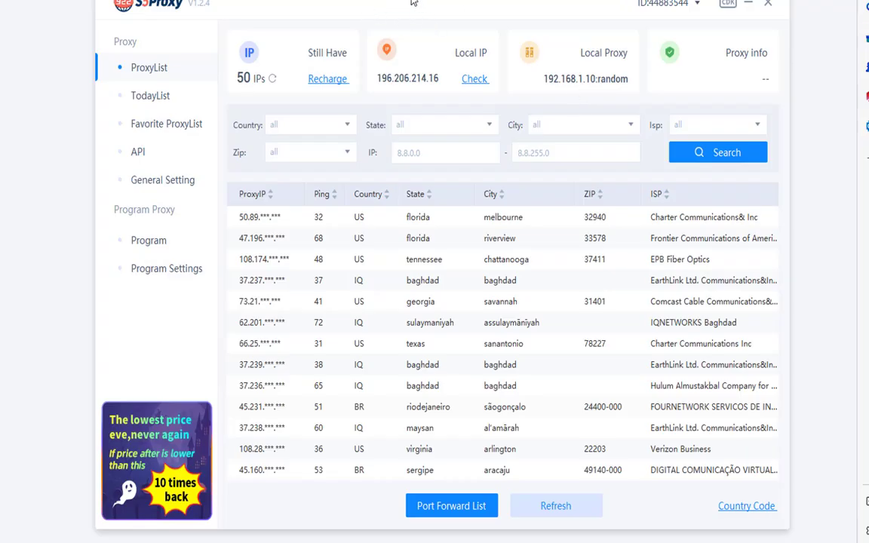
- Open the port forward list and free all of its ports
left_click_drag(413, 2, 406, 1)
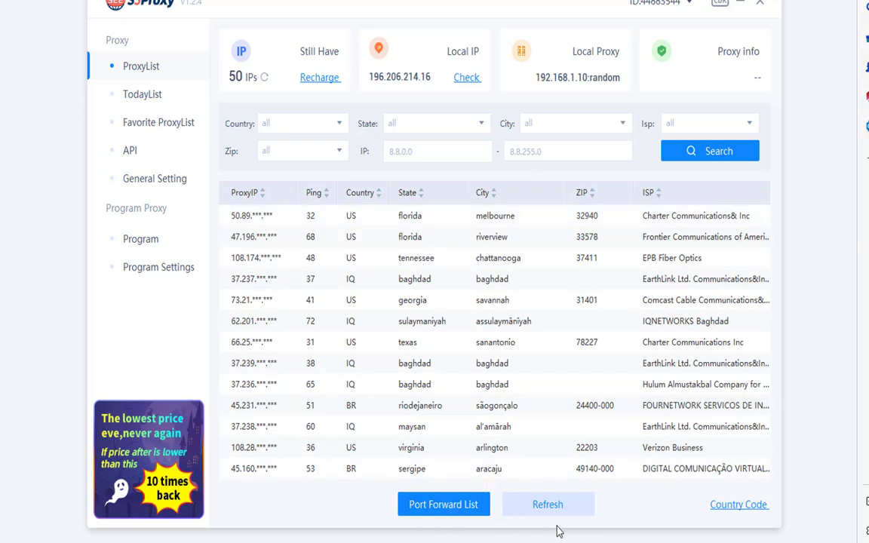
left_click(427, 512)
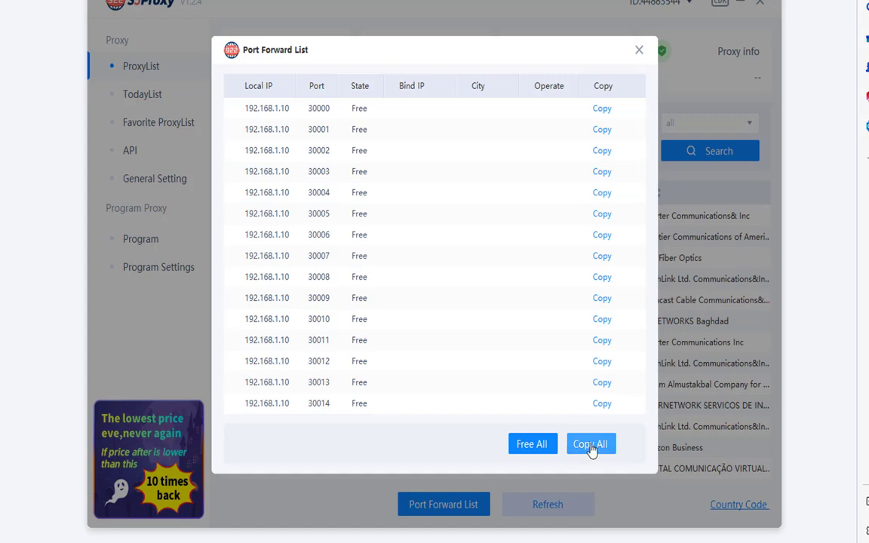
left_click(526, 452)
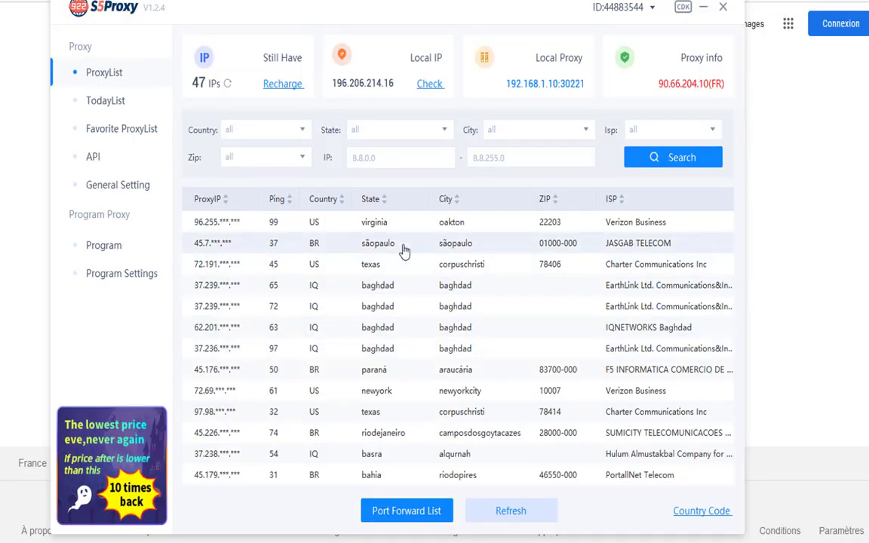
- Filter the proxy list by country CZ and run the search
left_click(299, 133)
scroll(238, 227, "down", 1)
scroll(240, 228, "down", 2)
scroll(241, 198, "up", 3)
scroll(230, 185, "down", 2)
scroll(243, 219, "down", 6)
scroll(248, 234, "down", 6)
scroll(249, 234, "down", 3)
scroll(245, 219, "down", 4)
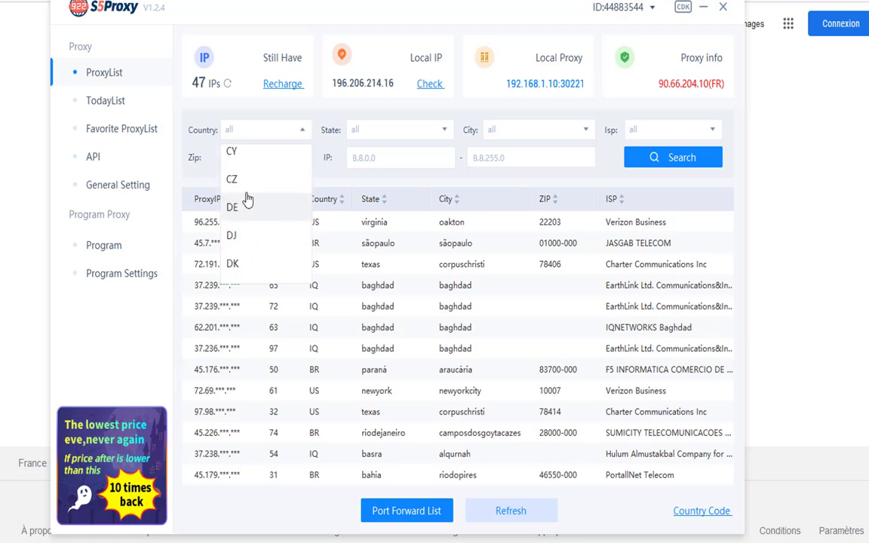
left_click(246, 181)
left_click(698, 166)
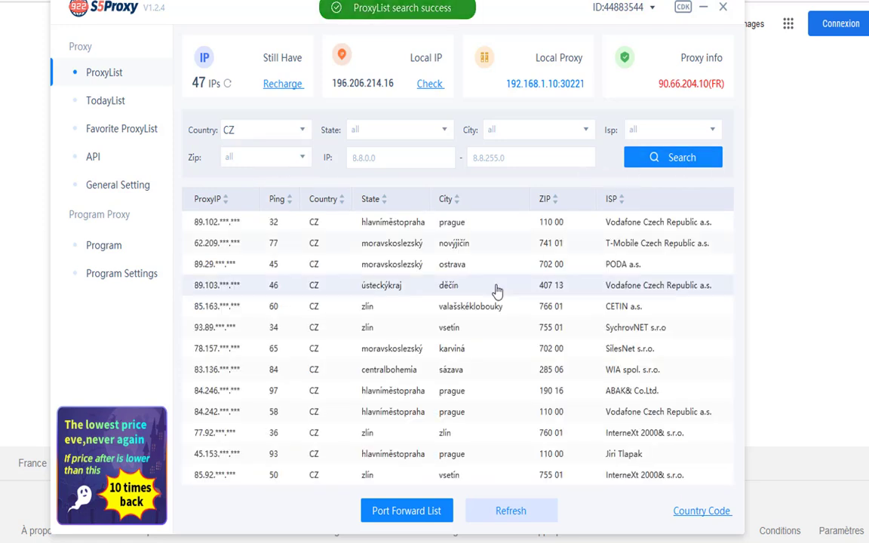
- Connect the first Prague proxy from Vodafone Czech Republic as the program proxy, and open the list of today's extracted proxies
right_click(613, 226)
mouse_move(658, 260)
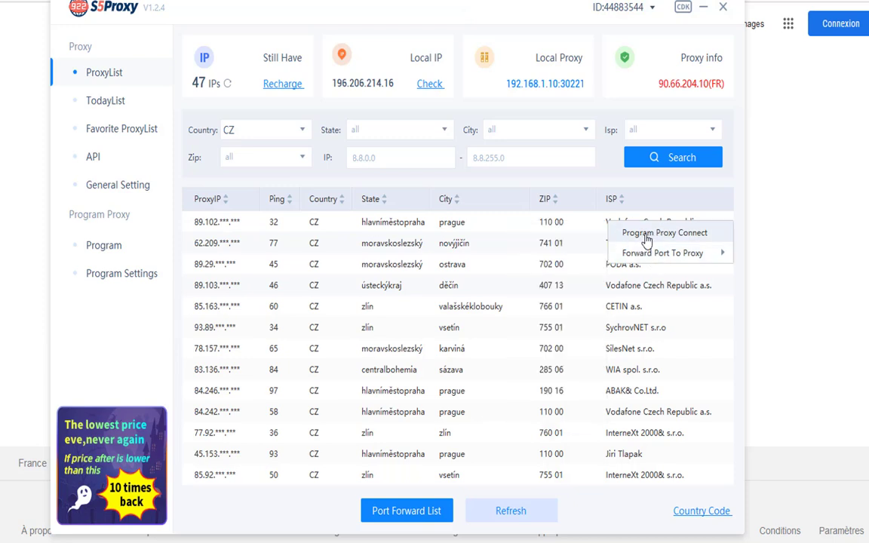
left_click(648, 236)
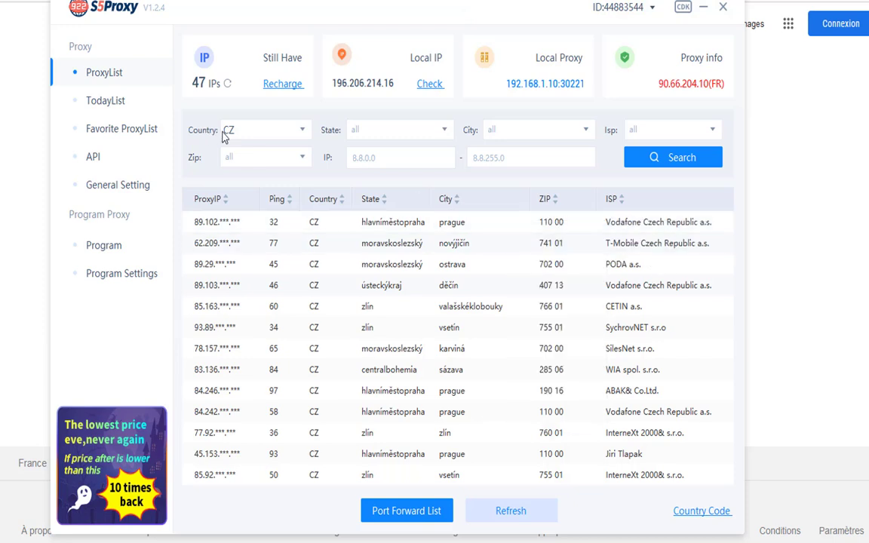
left_click(106, 101)
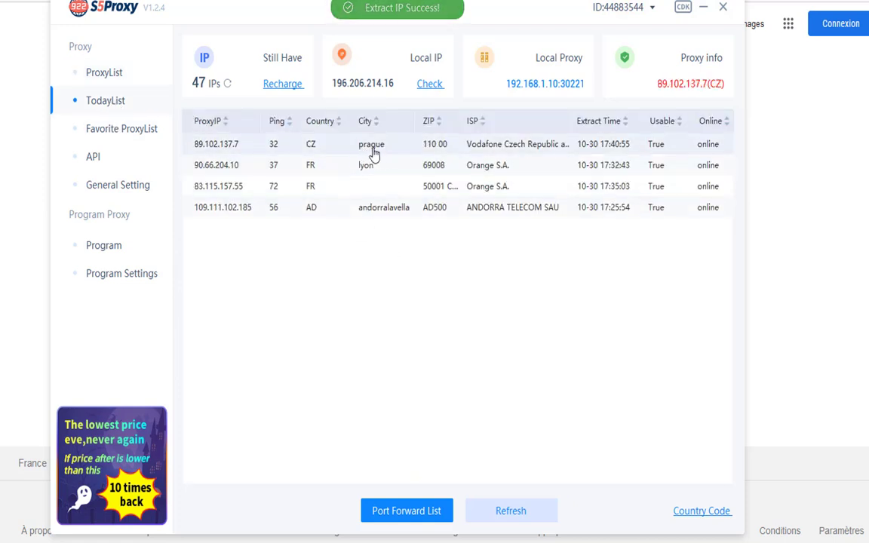
- Look over the Prague proxy's available actions, the favorite proxies, the general settings and the API page
right_click(410, 145)
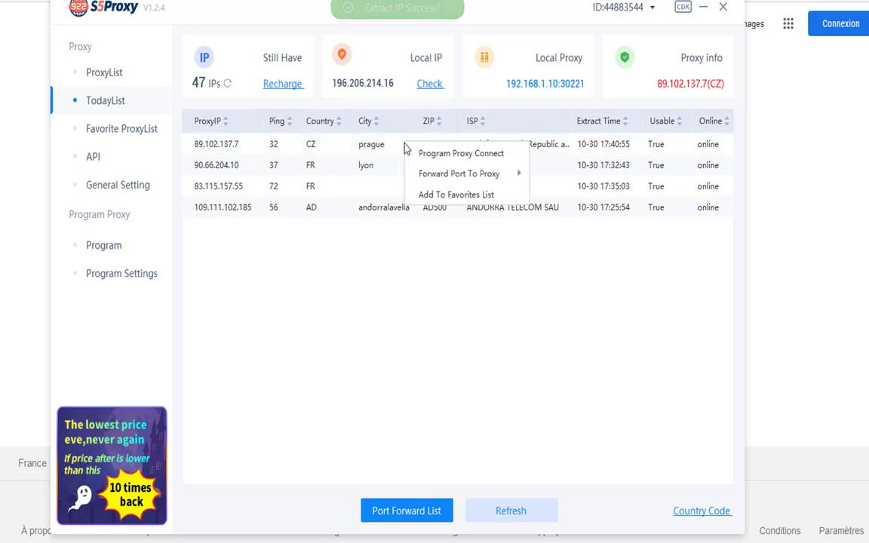
left_click(97, 128)
left_click(94, 158)
left_click(98, 186)
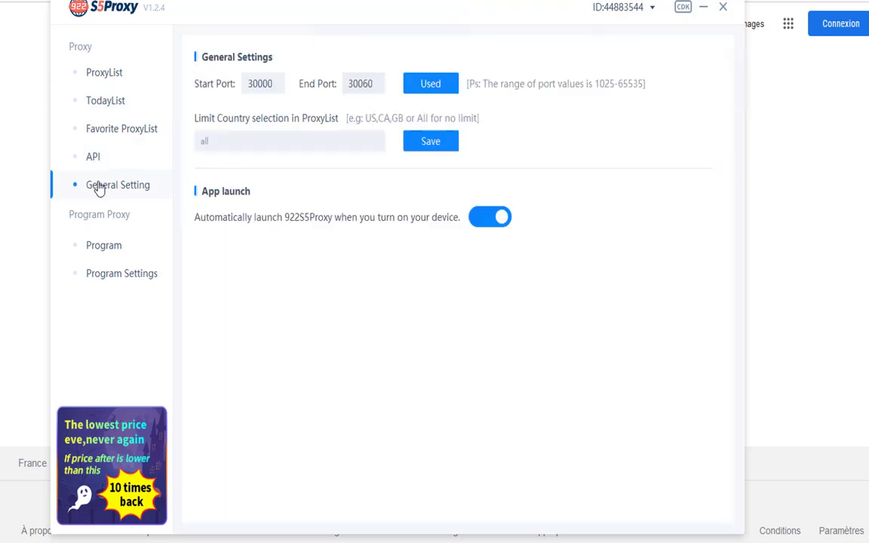
left_click(102, 155)
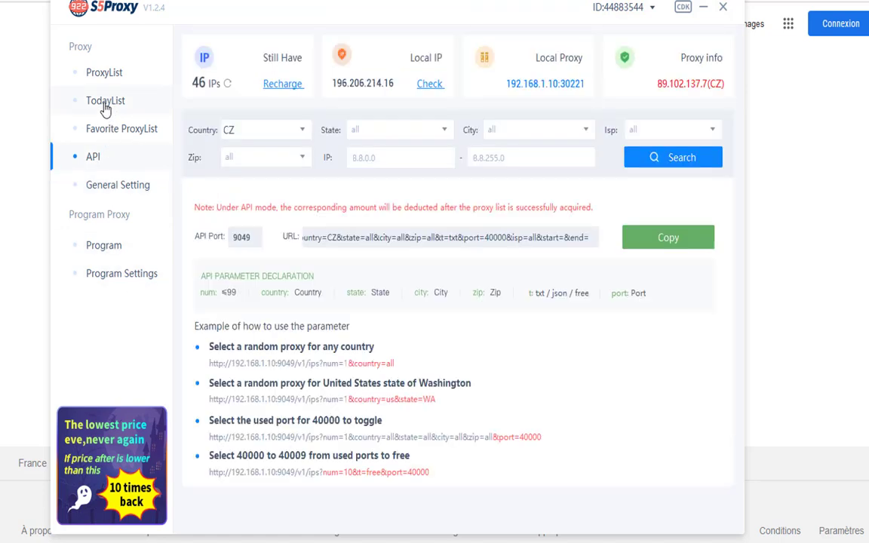
- Add the Prague proxy in today's extracted list to the favorites
left_click(106, 106)
right_click(305, 151)
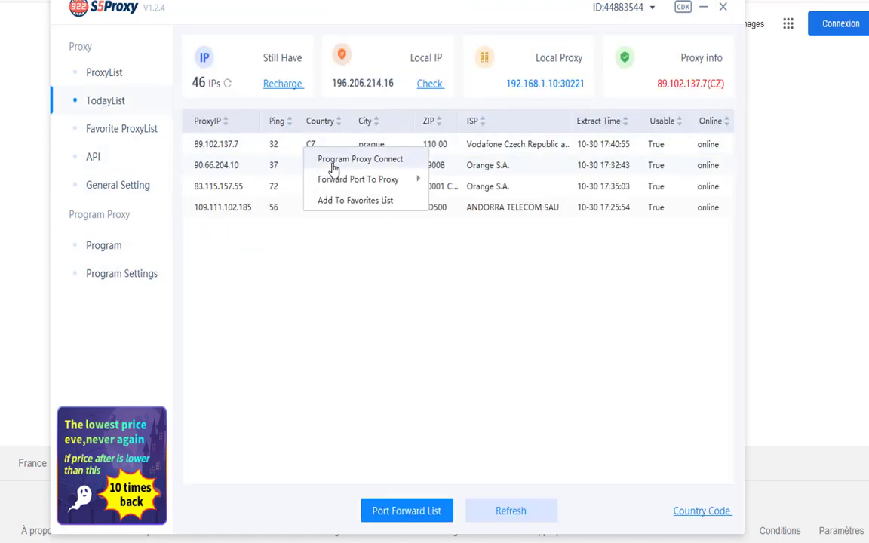
mouse_move(348, 185)
left_click(362, 202)
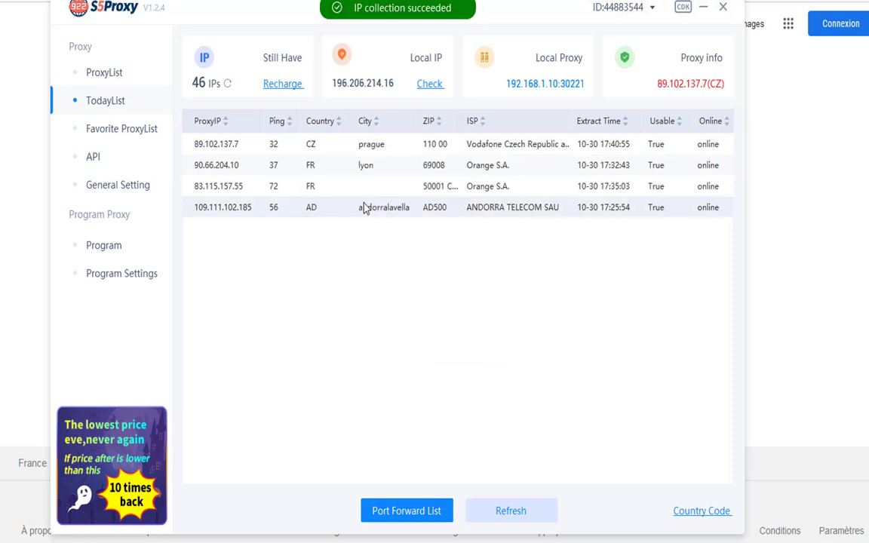
- Review the port forward list, then look through the favorite proxies, API page and general settings
left_click(415, 513)
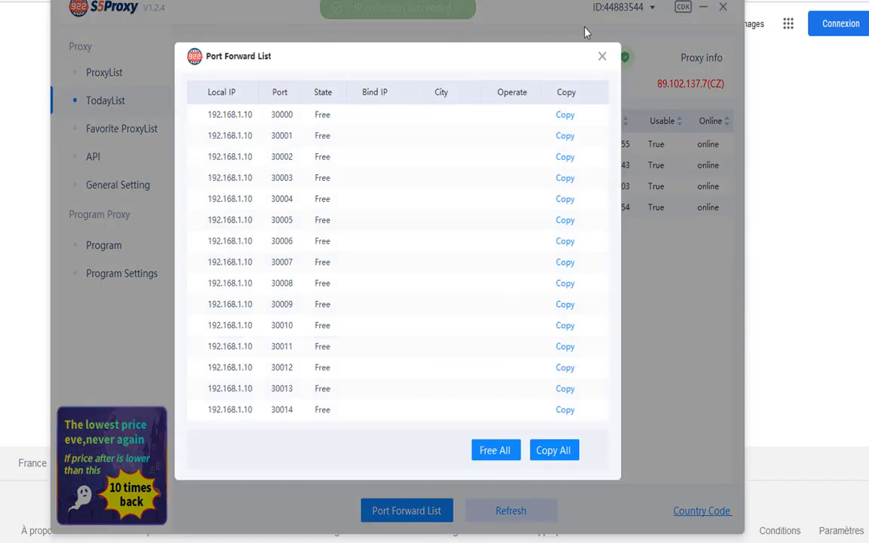
left_click(603, 57)
left_click(97, 75)
left_click(106, 130)
left_click(100, 156)
left_click(114, 189)
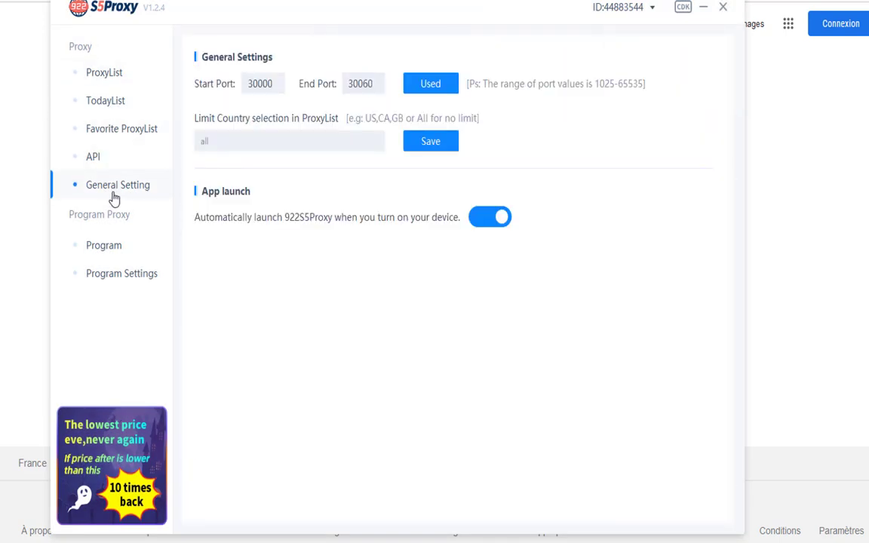
- Add a desktop shortcut to the list of programs that use the proxy and remove it again, keeping Firefox Browser
left_click(105, 248)
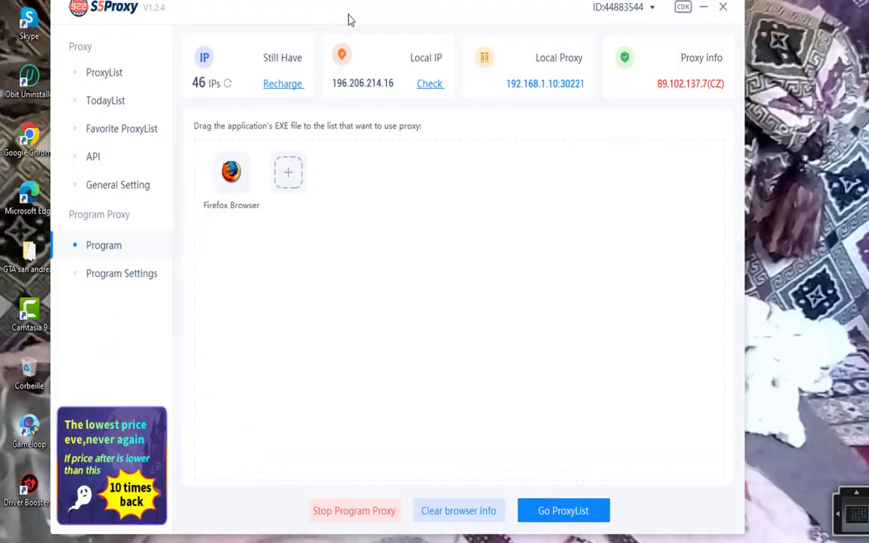
left_click_drag(349, 19, 375, 10)
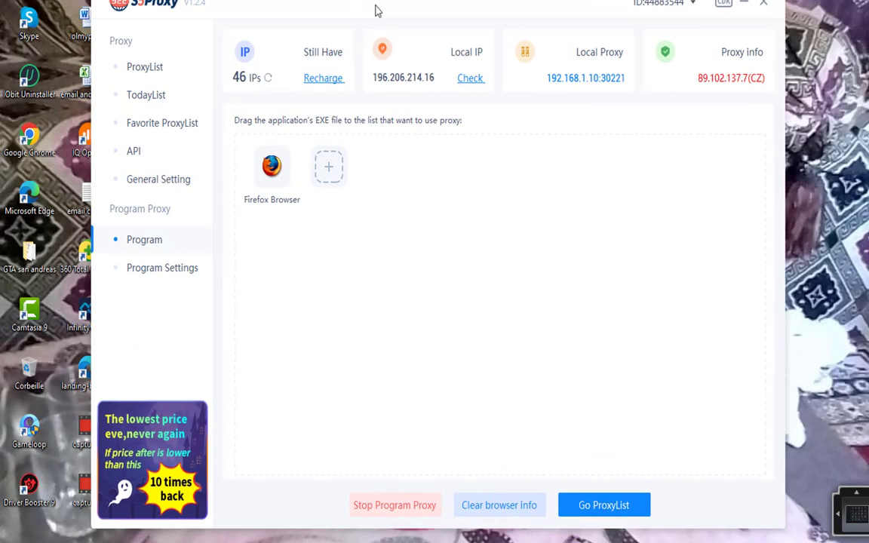
left_click_drag(29, 195, 340, 188)
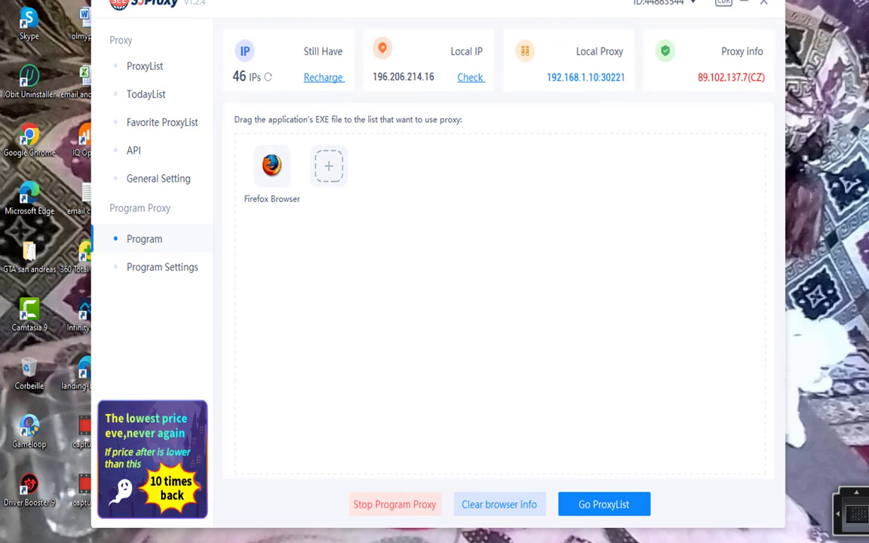
left_click_drag(246, 6, 324, 12)
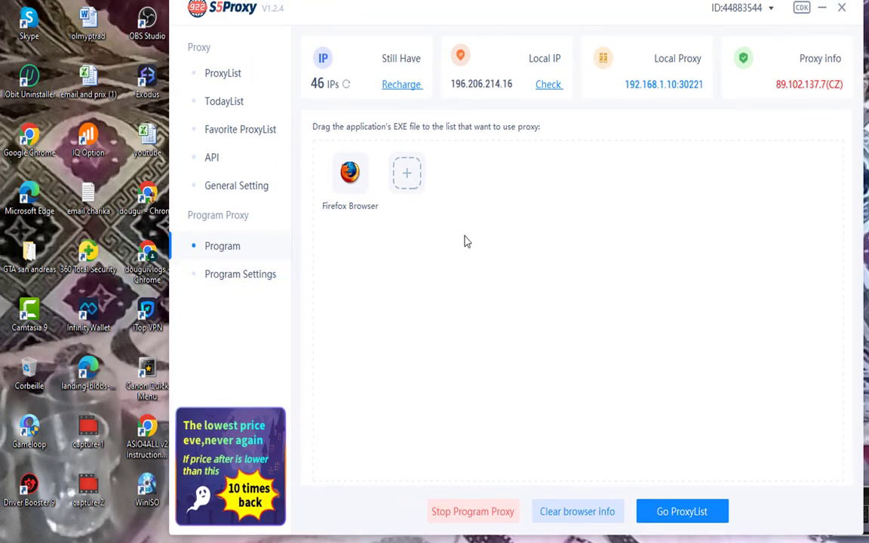
left_click_drag(147, 426, 406, 174)
left_click(362, 160)
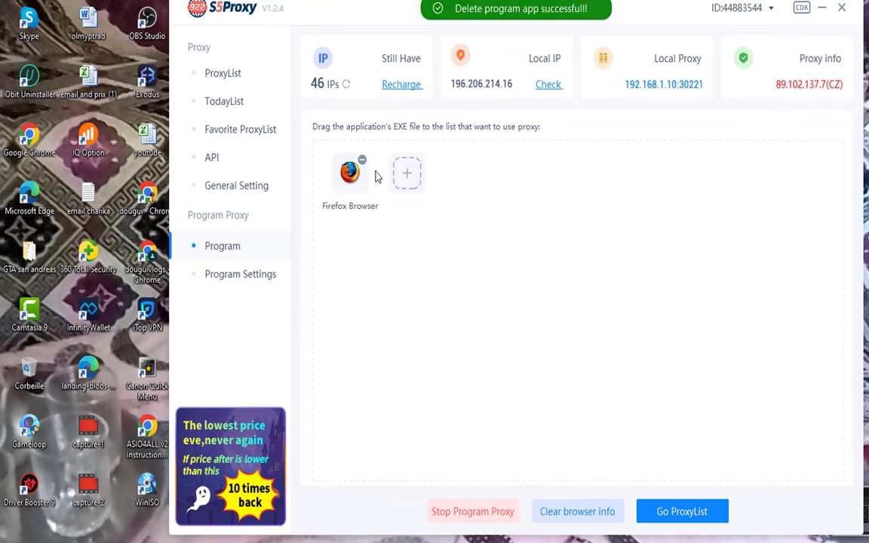
left_click_drag(319, 6, 225, 17)
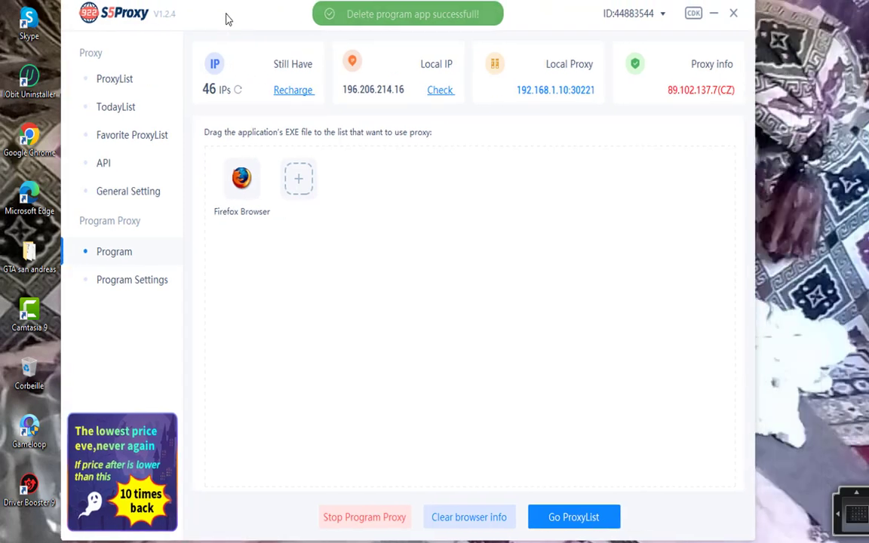
- Connect the Prague proxy from today's extracted list as the program proxy
left_click(103, 79)
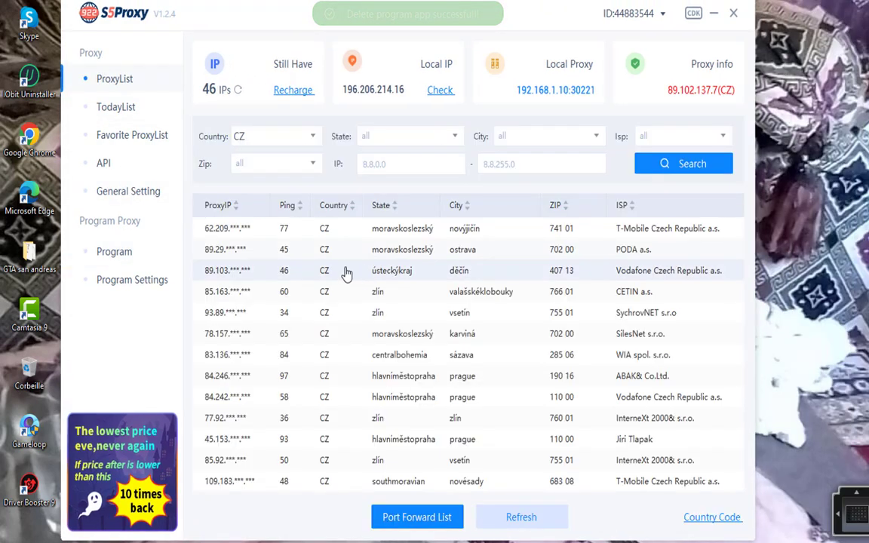
left_click(104, 108)
right_click(420, 155)
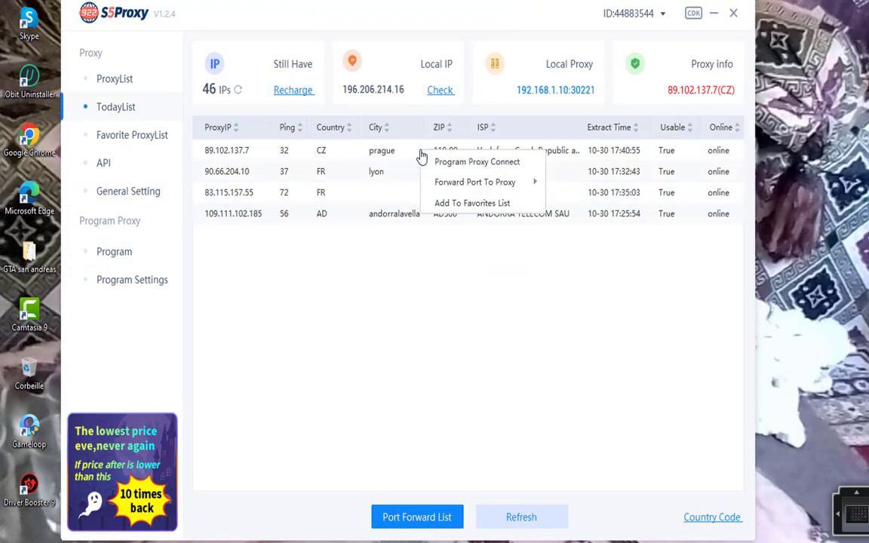
left_click(460, 163)
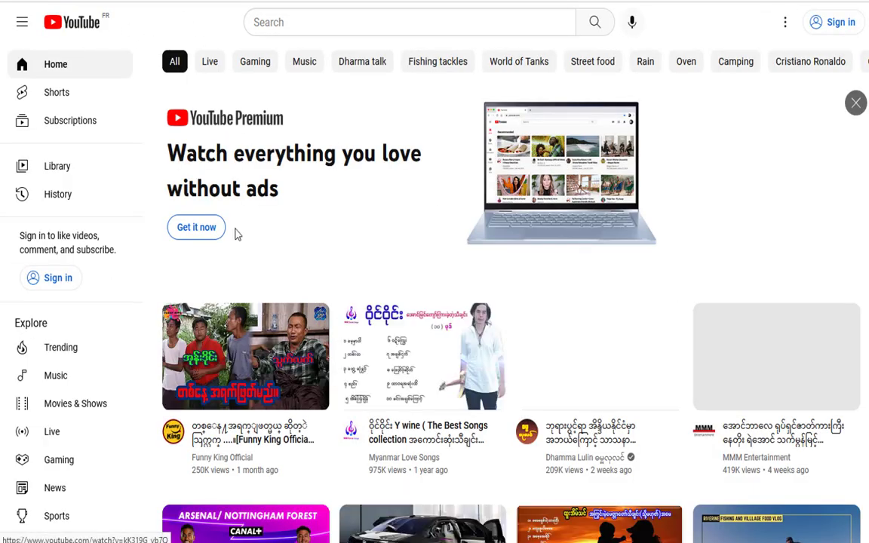
- Check the recommended videos on the YouTube home page and return to the 922 S5 Proxy client
scroll(357, 196, "down", 2)
scroll(358, 196, "up", 2)
scroll(385, 302, "down", 4)
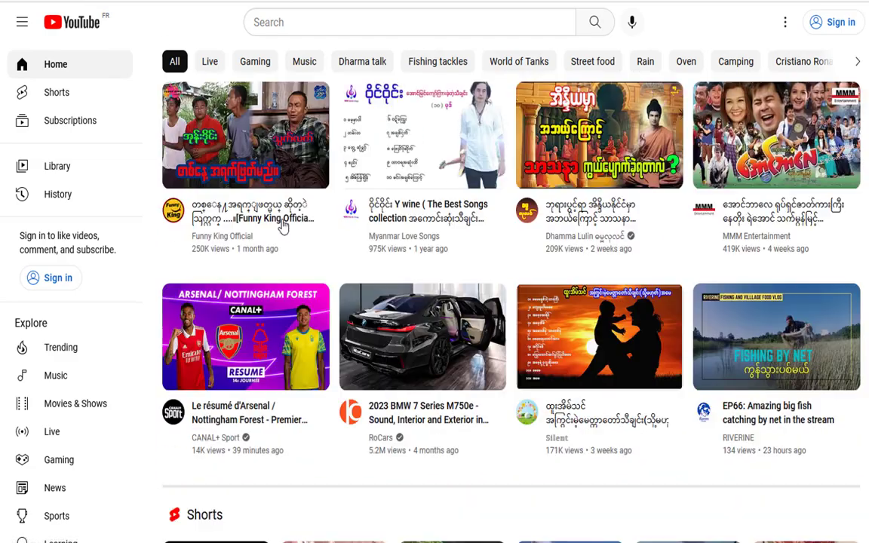
key("alt+Tab")
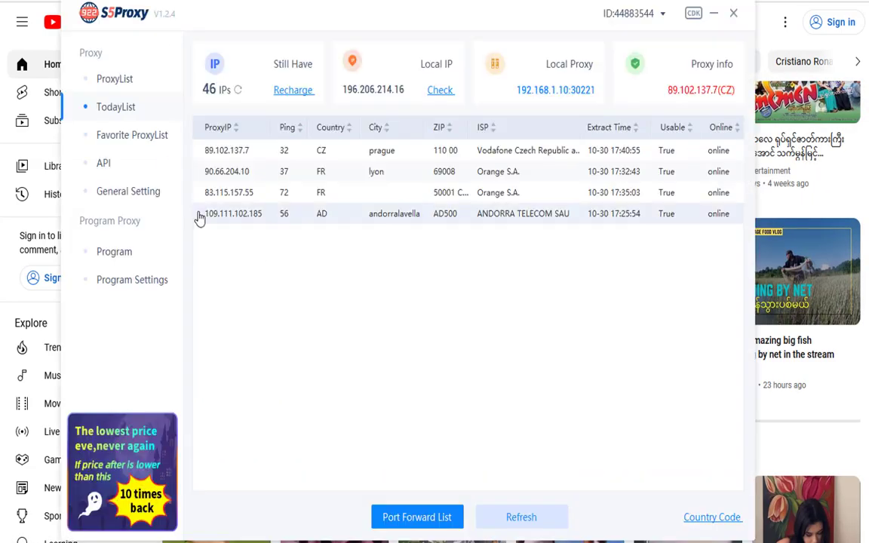
- Try to forward port 30001 to the Prague proxy in today's list
right_click(412, 156)
mouse_move(422, 179)
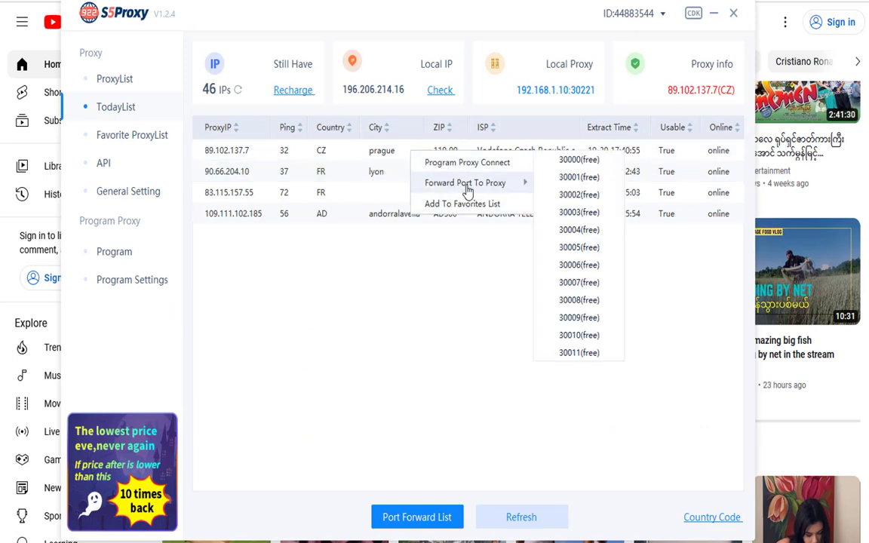
left_click(572, 176)
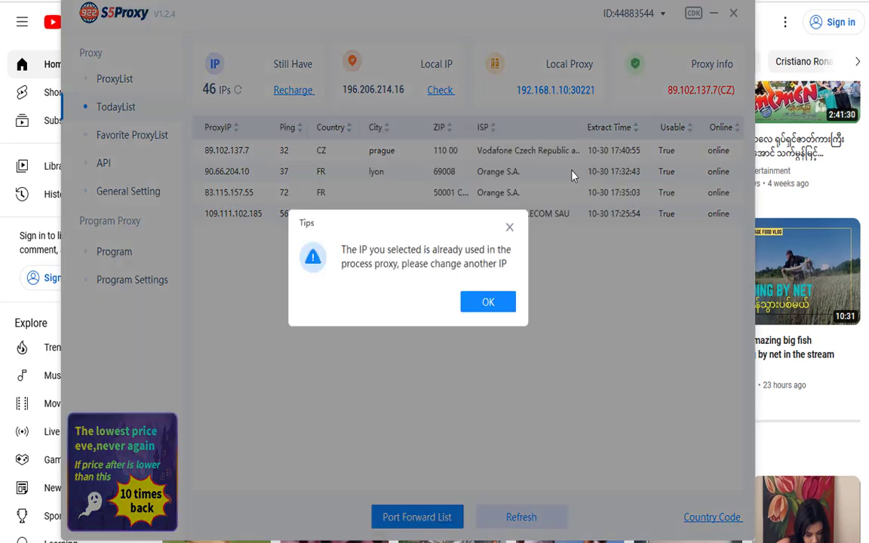
left_click(498, 307)
- Reconnect the Prague proxy as the program proxy, and reload the YouTube home page in the browser to check its recommendations
right_click(445, 157)
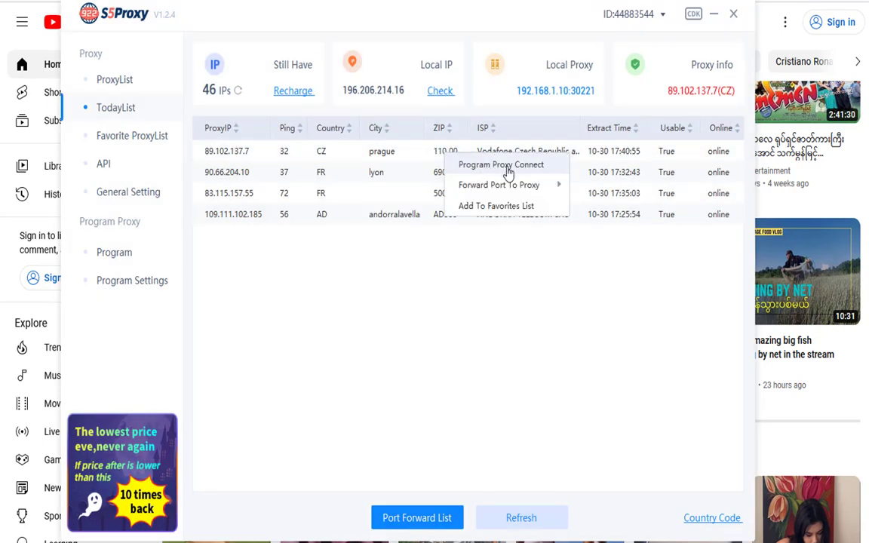
left_click(457, 164)
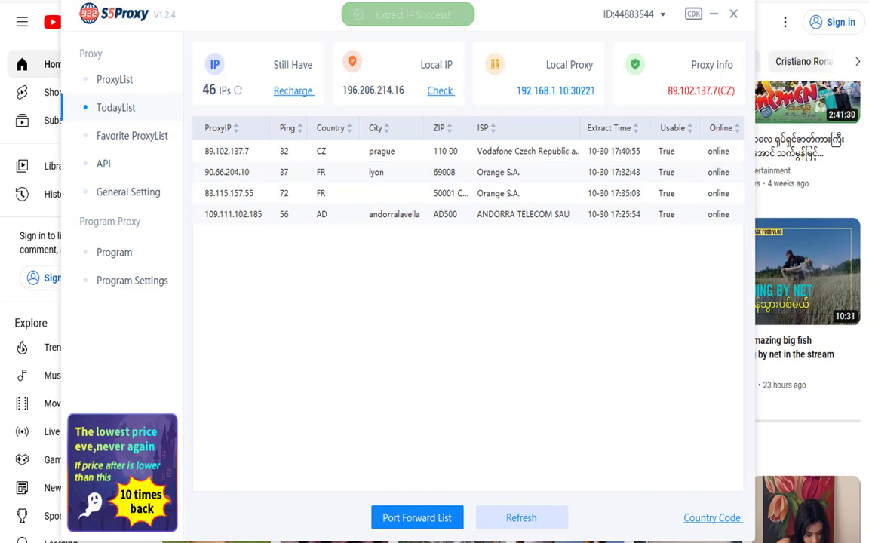
key("alt+Tab")
left_click(130, 27)
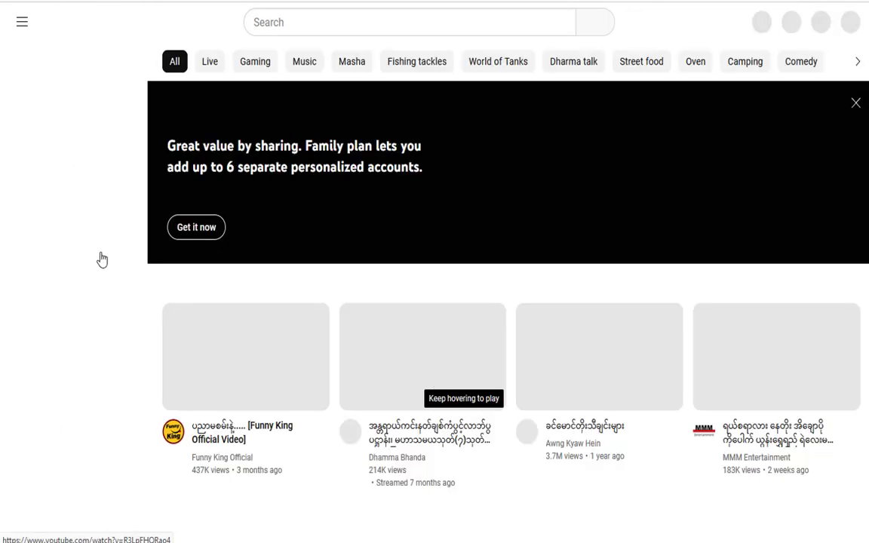
scroll(426, 359, "down", 4)
scroll(426, 359, "down", 3)
- Search Google for MLJKO and examine the IP-based location in the results page footer
left_click(53, 0)
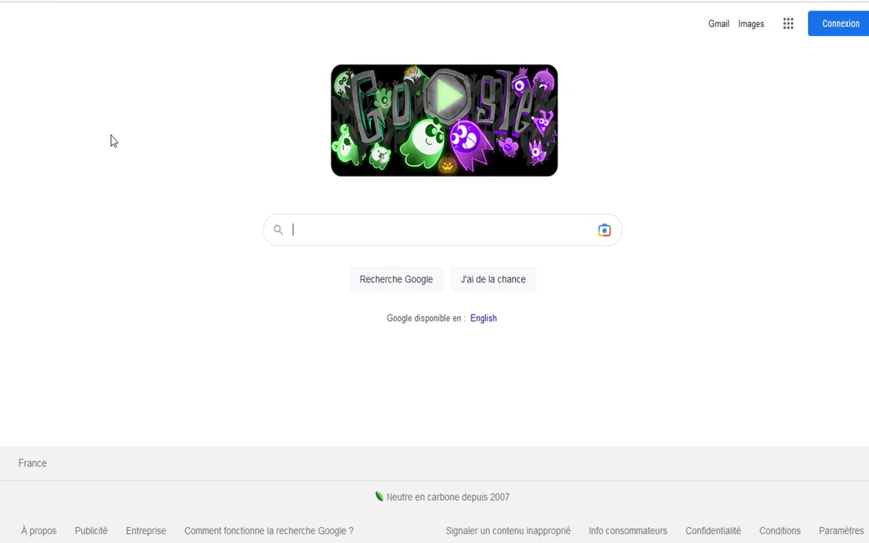
left_click(375, 235)
type("MLJKO")
key("Return")
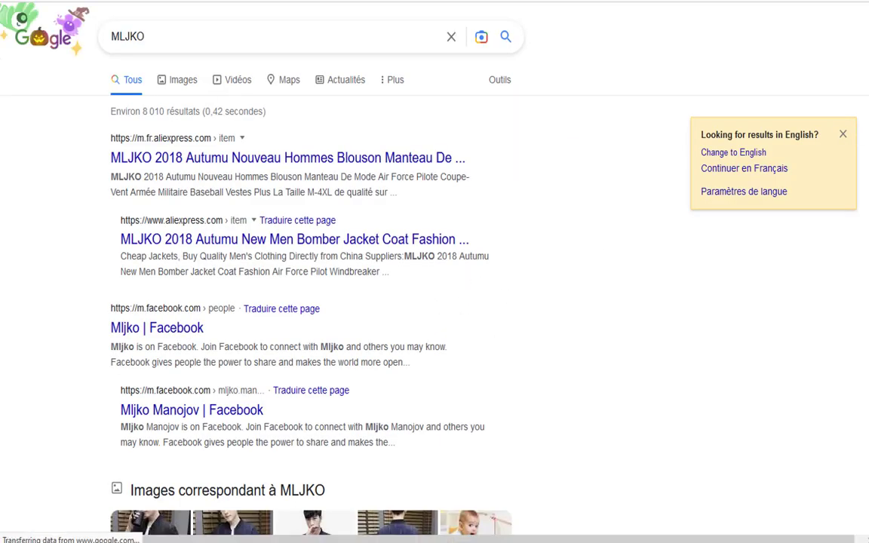
key("End")
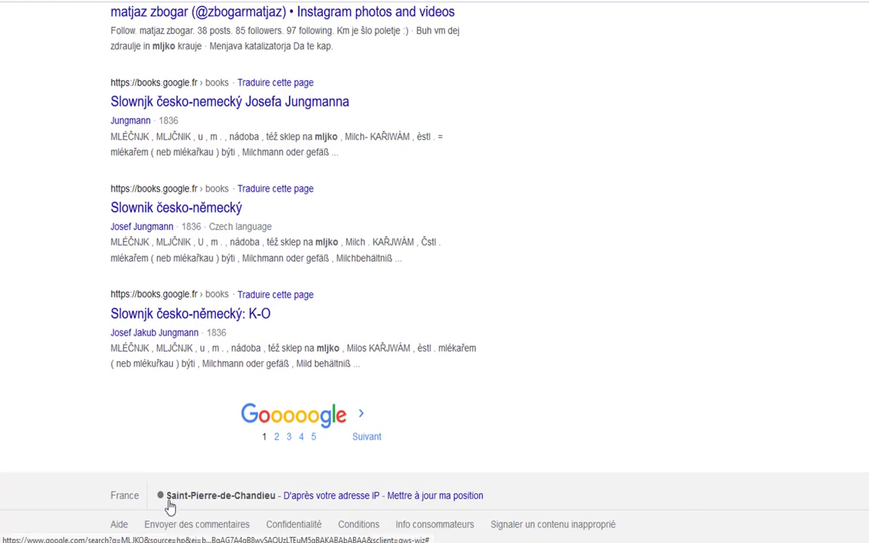
left_click_drag(106, 500, 240, 510)
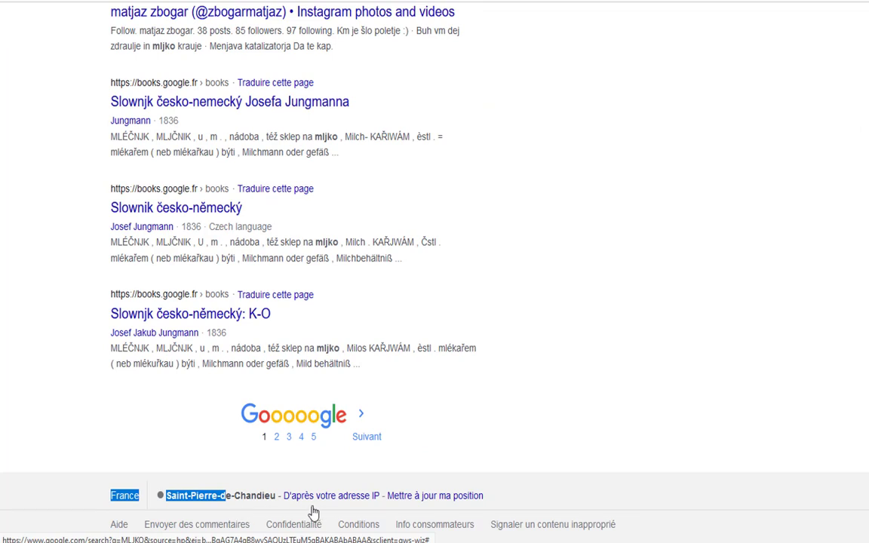
left_click(547, 498)
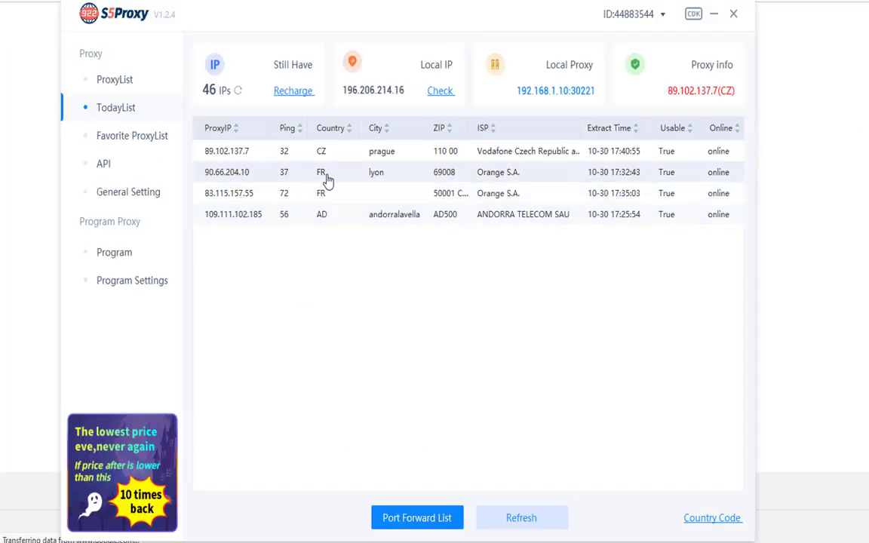
- Connect the Lyon proxy from Orange S.A. as the program proxy and reload the Google results page
right_click(458, 181)
left_click(507, 186)
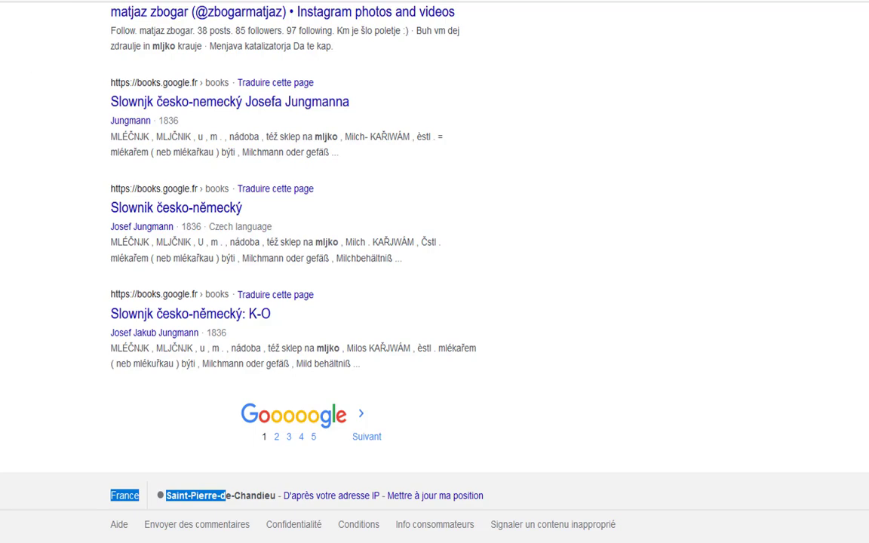
key("F5")
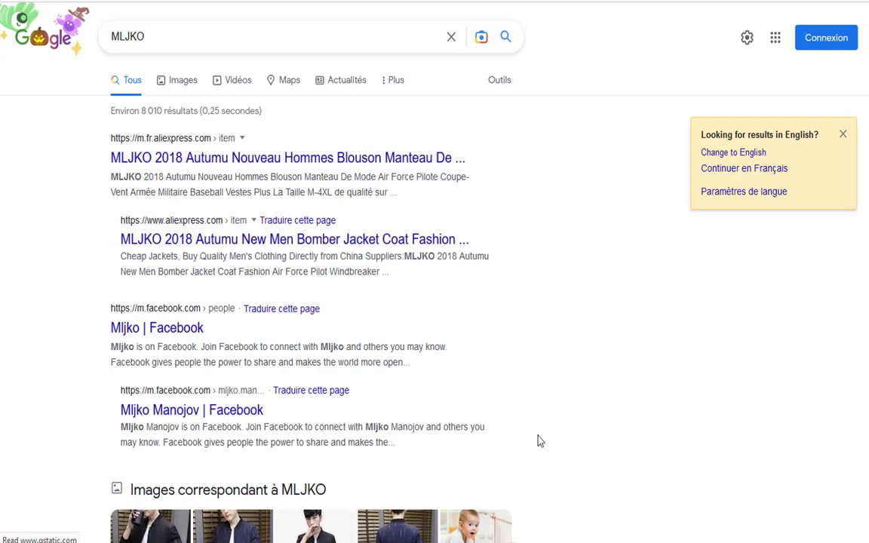
- Return to the 922 S5 Proxy client and view the proxy list filtered by CZ
key("alt+Tab")
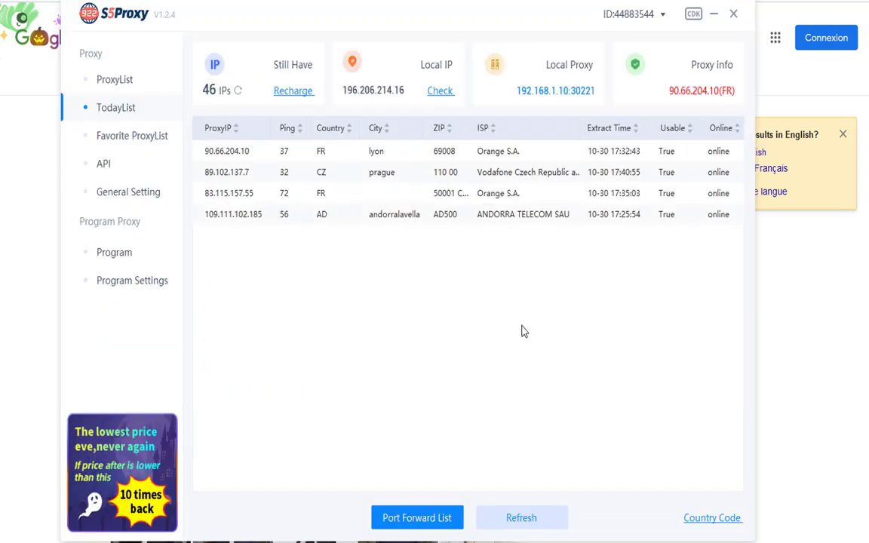
left_click(107, 83)
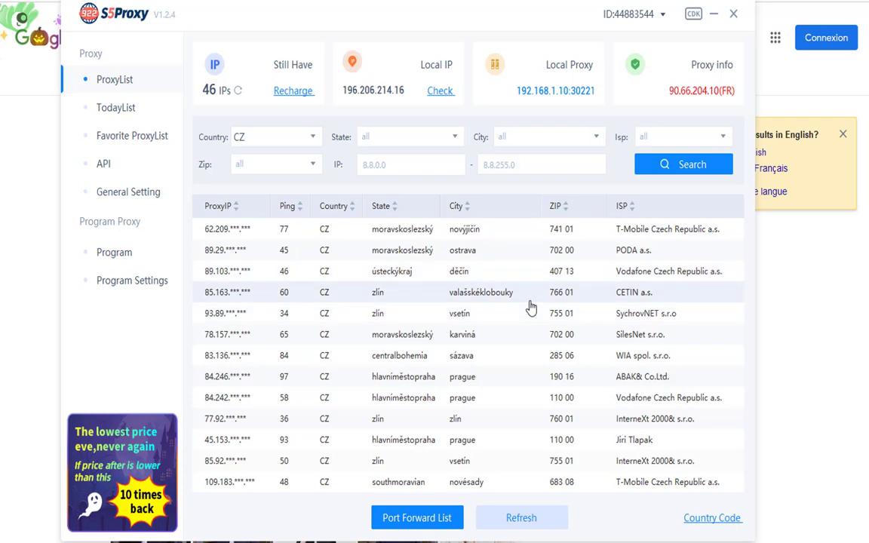
mouse_move(419, 542)
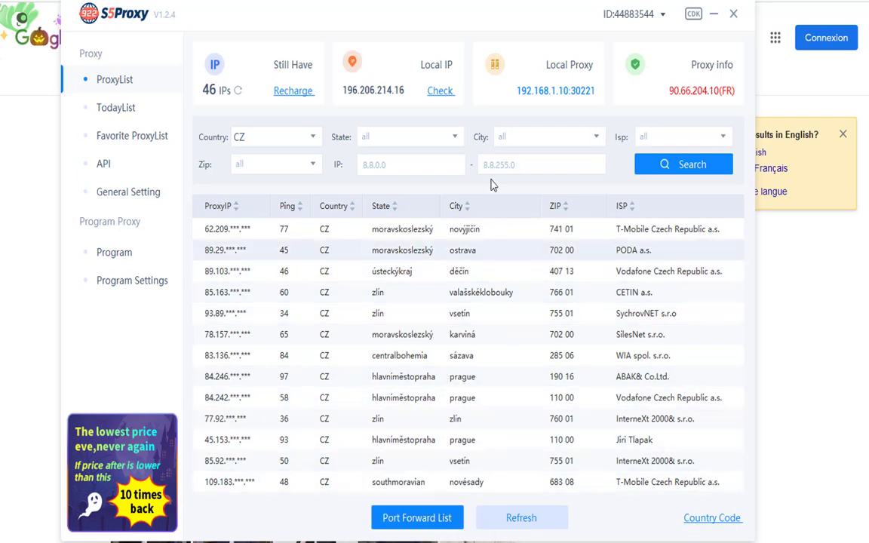
left_click_drag(322, 11, 314, 3)
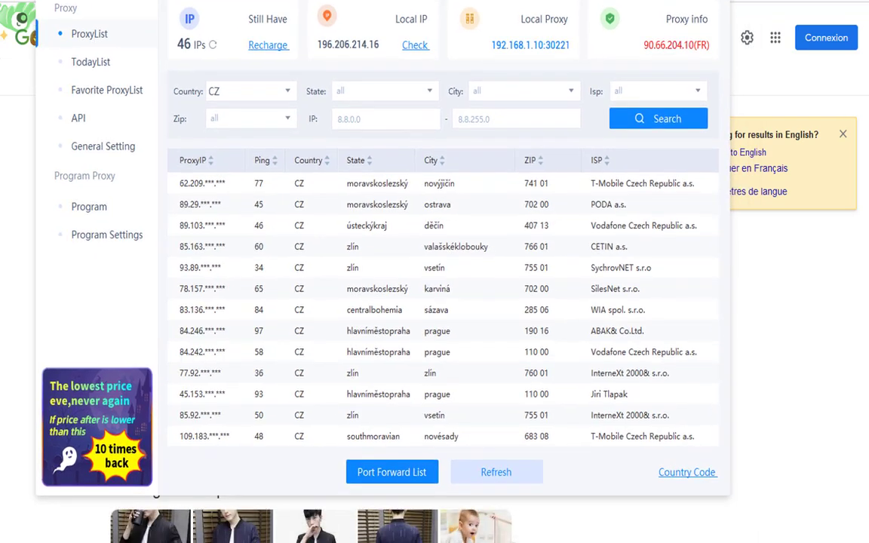